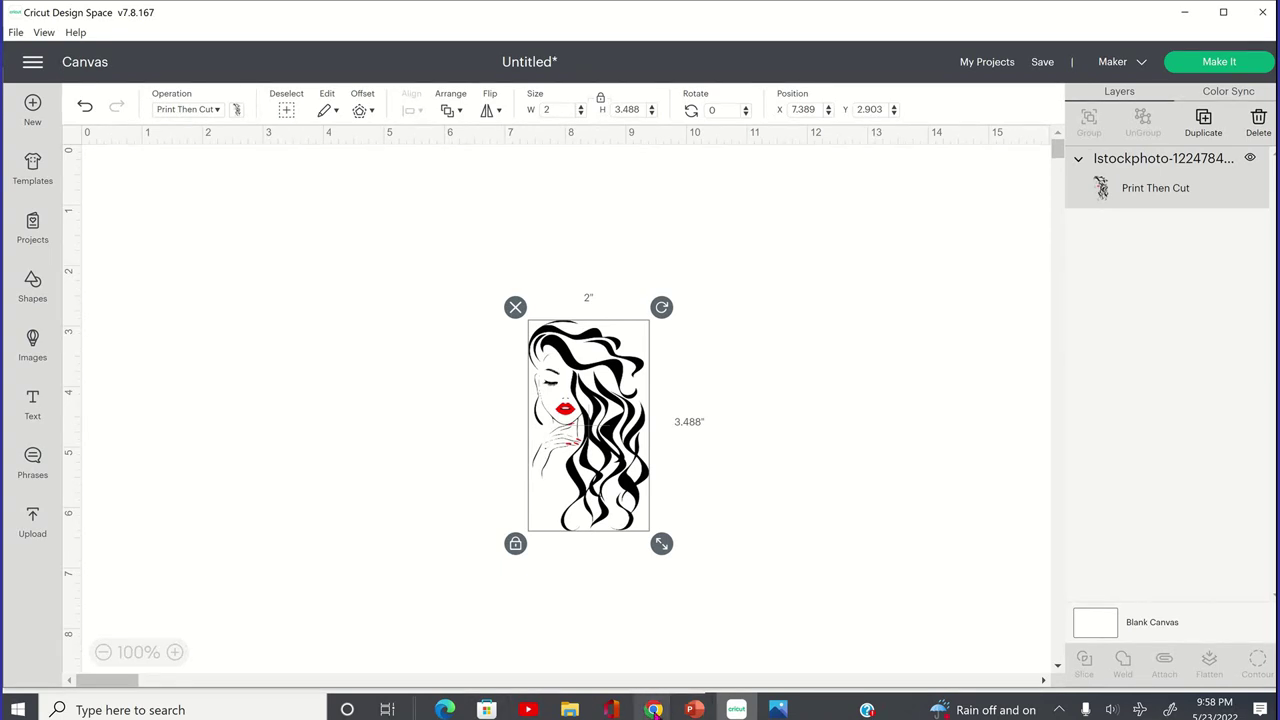
- Switch to the browser and examine the floral watercolor background image on Pixabay without the author-thanks overlay
{"action": "mouse_move", "coordinate": [655, 712]}
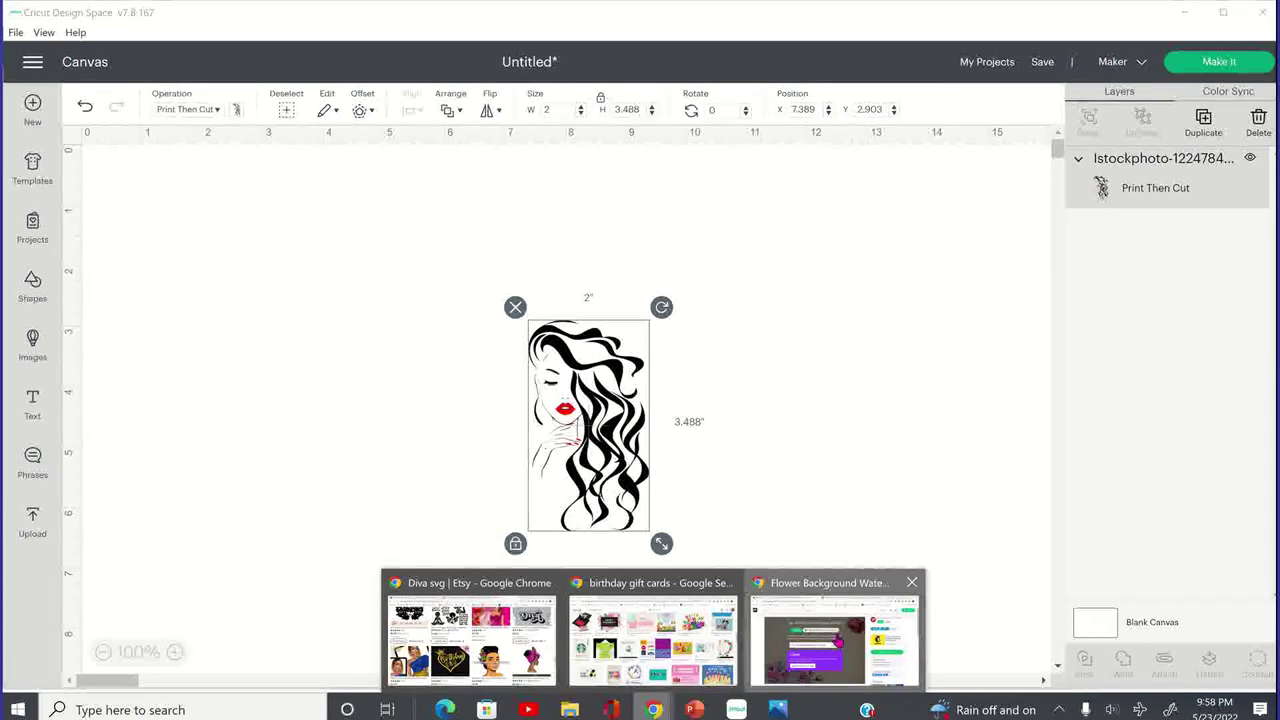
{"action": "left_click", "coordinate": [843, 645]}
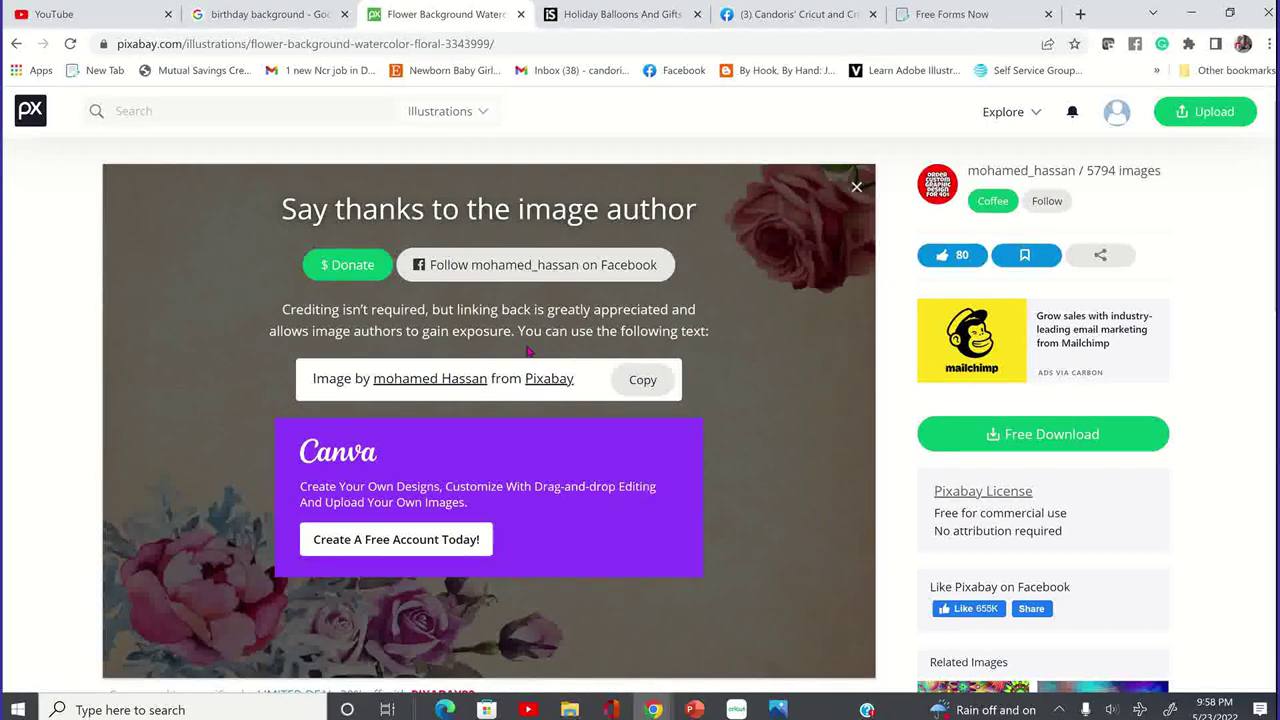
{"action": "left_click", "coordinate": [856, 187]}
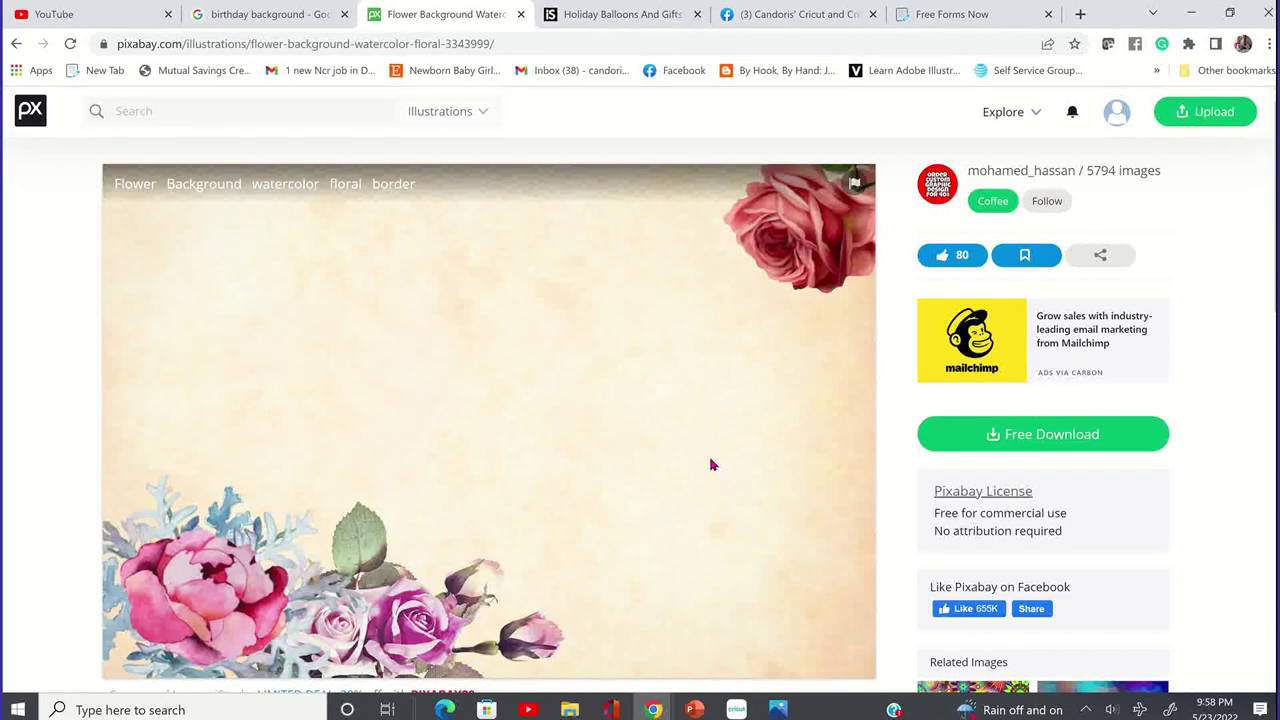
{"action": "scroll", "coordinate": [711, 463], "scroll_direction": "down", "scroll_amount": 1}
{"action": "scroll", "coordinate": [712, 464], "scroll_direction": "up", "scroll_amount": 1}
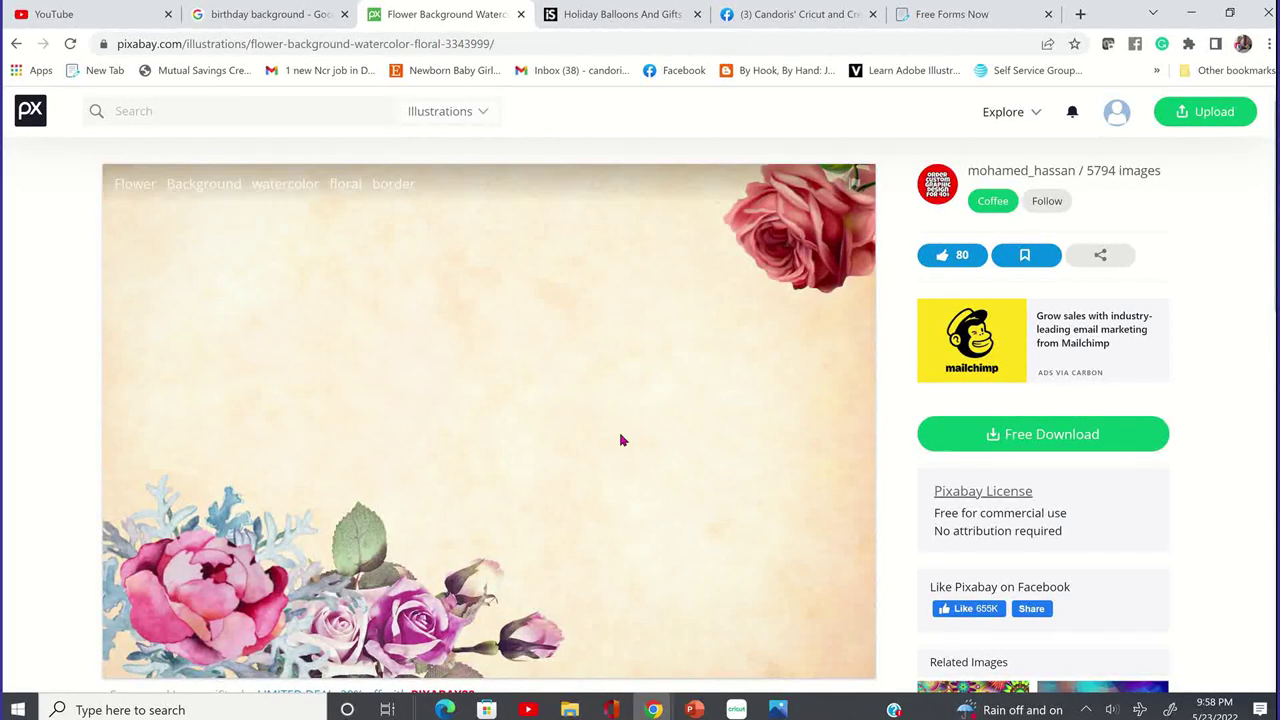
{"action": "scroll", "coordinate": [617, 439], "scroll_direction": "down", "scroll_amount": 2}
{"action": "scroll", "coordinate": [617, 440], "scroll_direction": "up", "scroll_amount": 1}
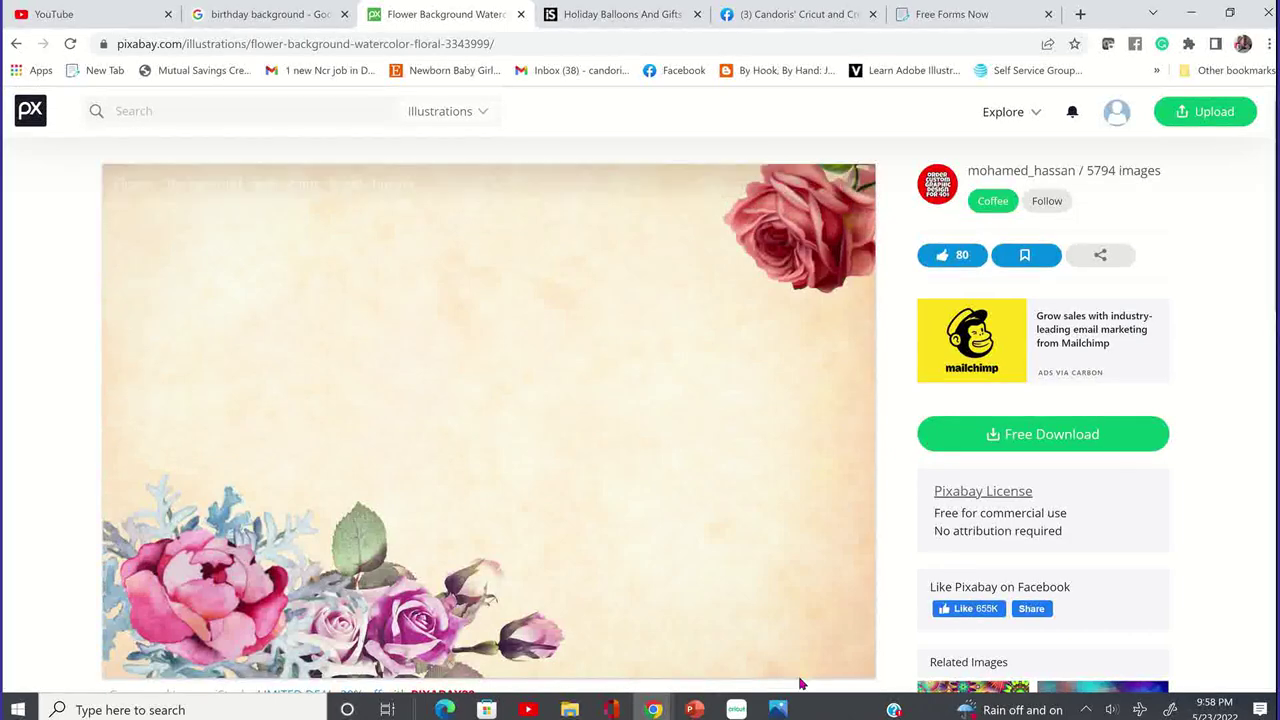
- Return to Cricut Design Space and add the uploaded floral background image to the canvas
{"action": "left_click", "coordinate": [736, 709]}
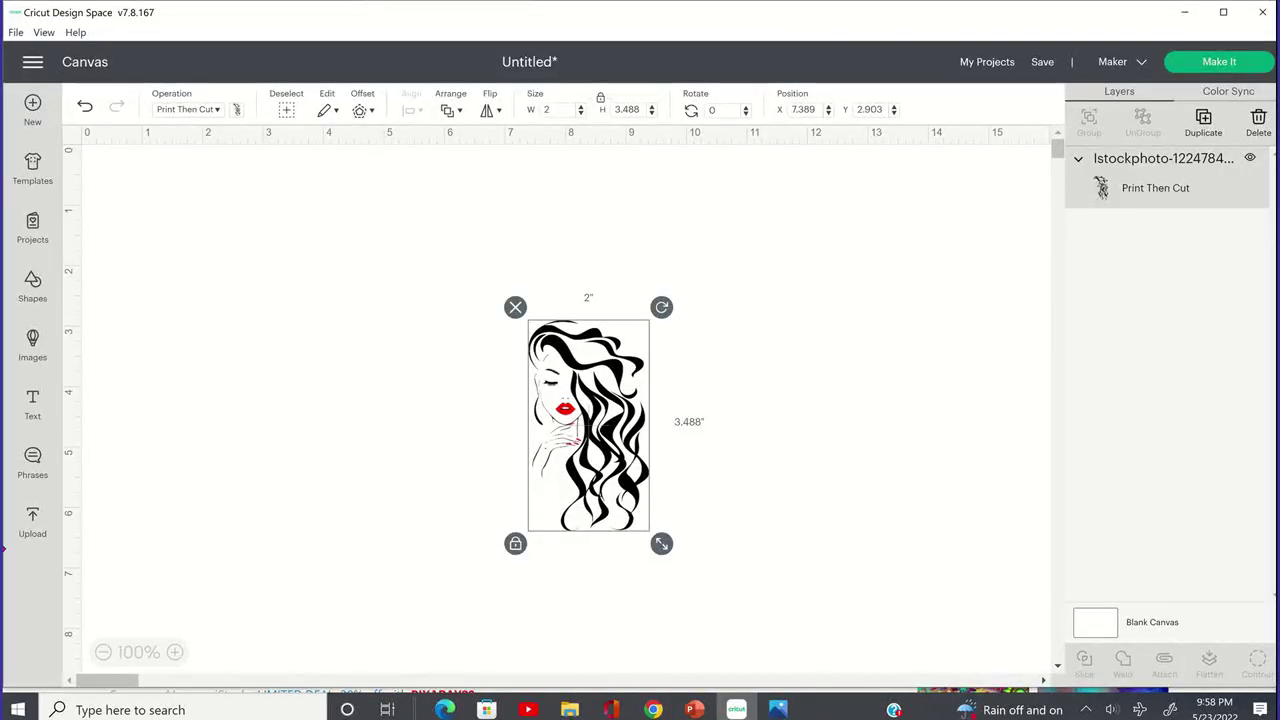
{"action": "left_click", "coordinate": [32, 531]}
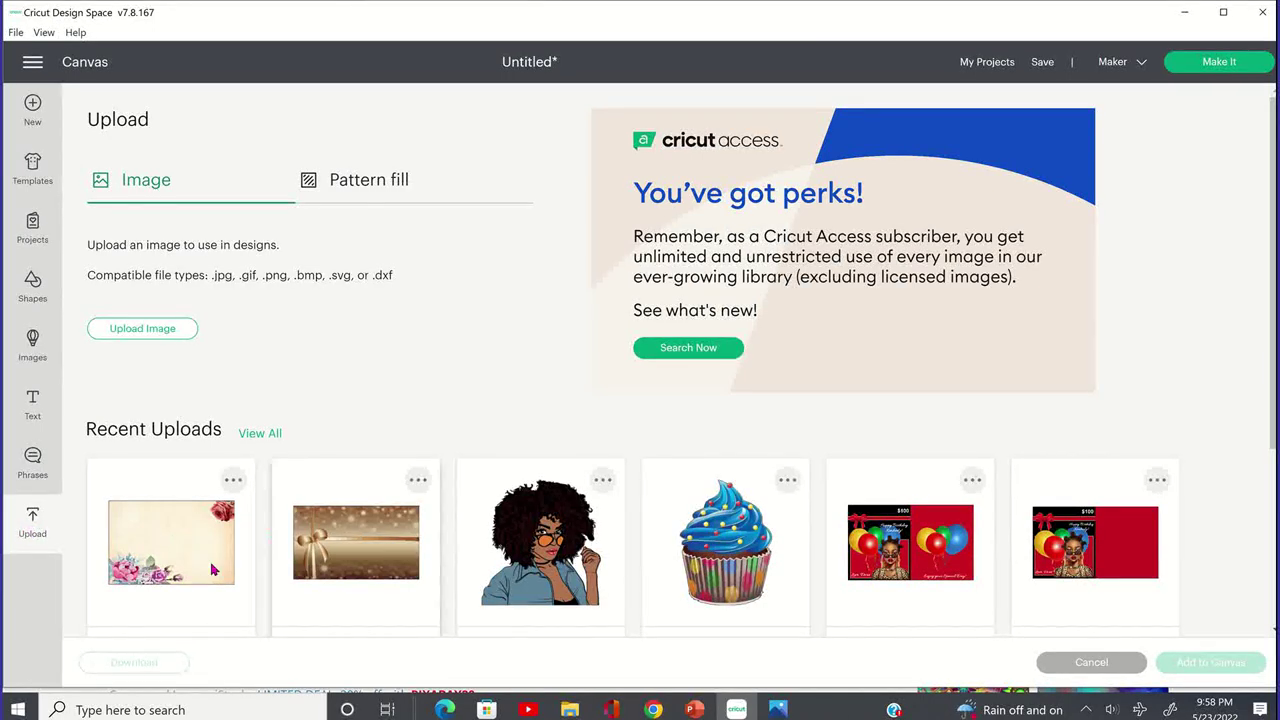
{"action": "left_click", "coordinate": [180, 565]}
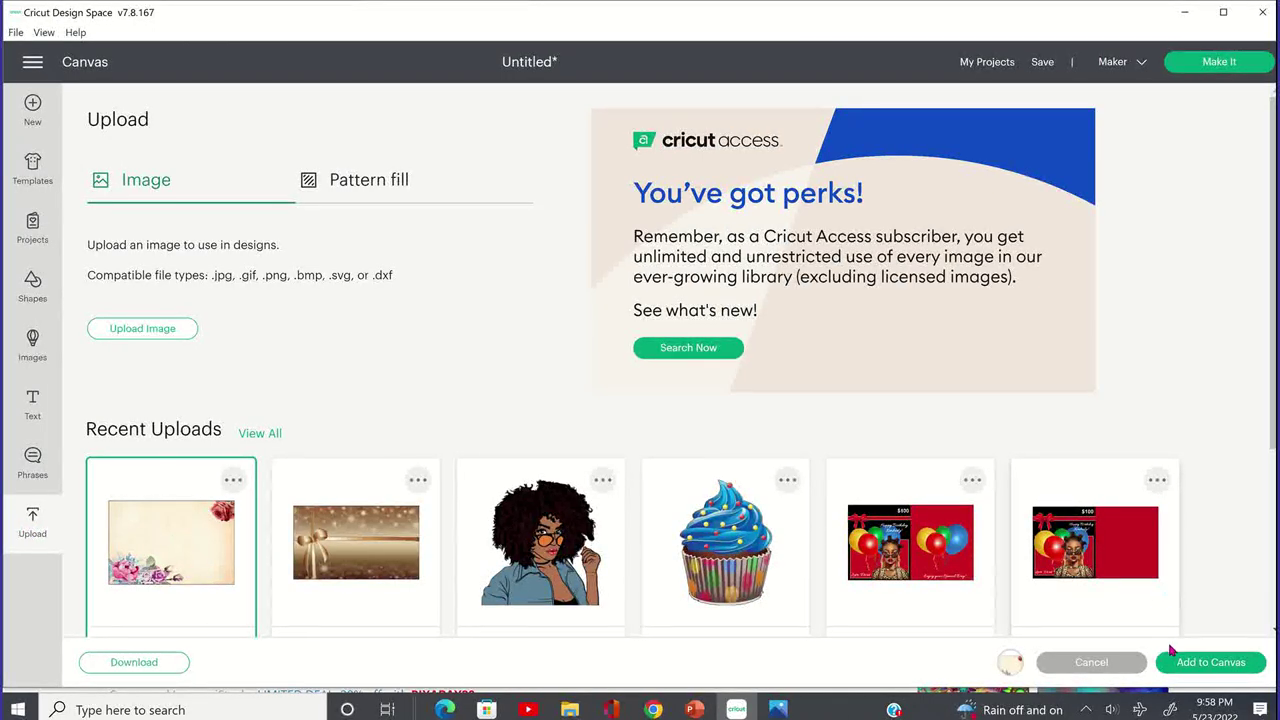
{"action": "left_click", "coordinate": [1205, 664]}
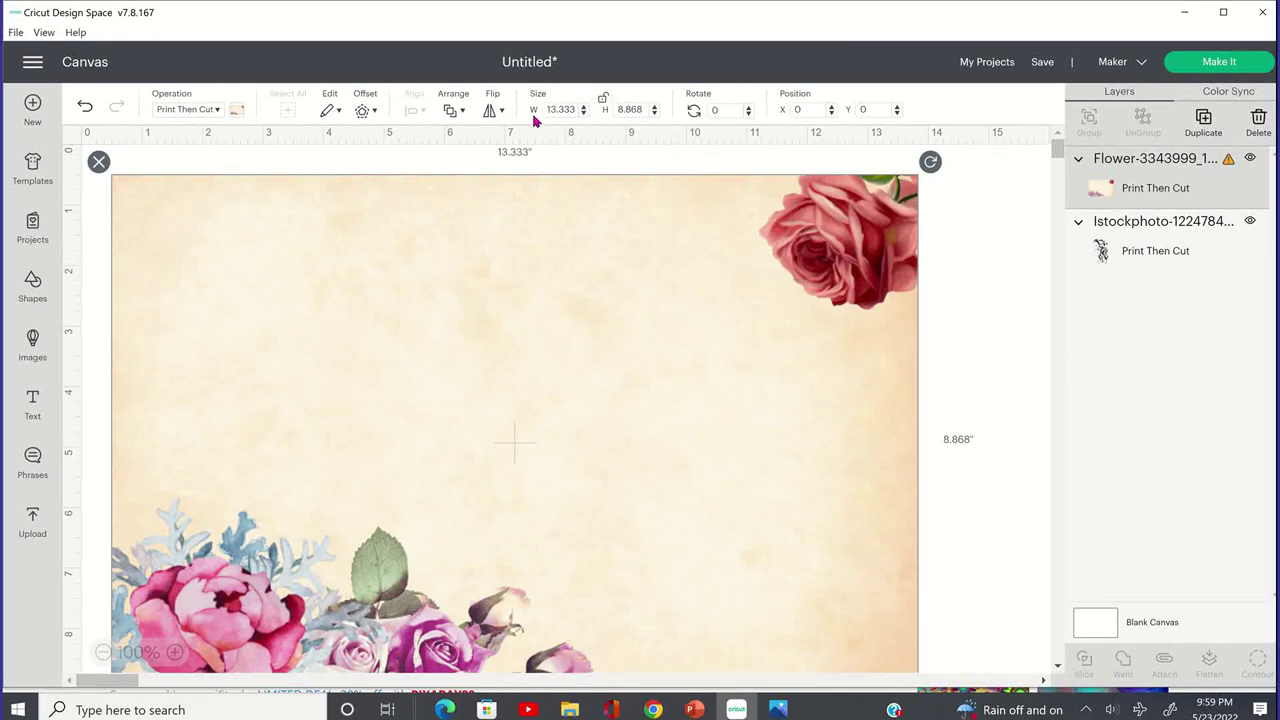
- Resize the floral background to 6.75 inches wide by 4.687 inches high with its proportions unlocked
{"action": "double_click", "coordinate": [560, 109]}
{"action": "type", "text": "6.75"}
{"action": "key", "text": "Tab"}
{"action": "key", "text": "Escape"}
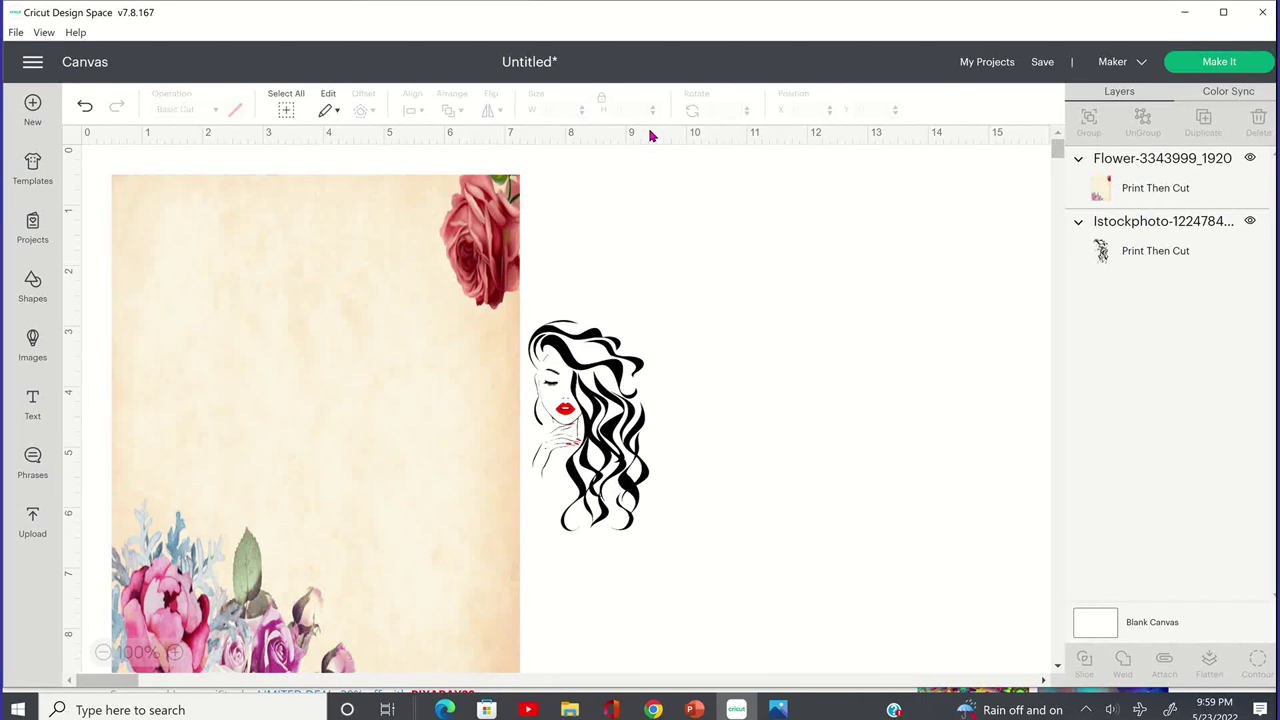
{"action": "left_click", "coordinate": [483, 217]}
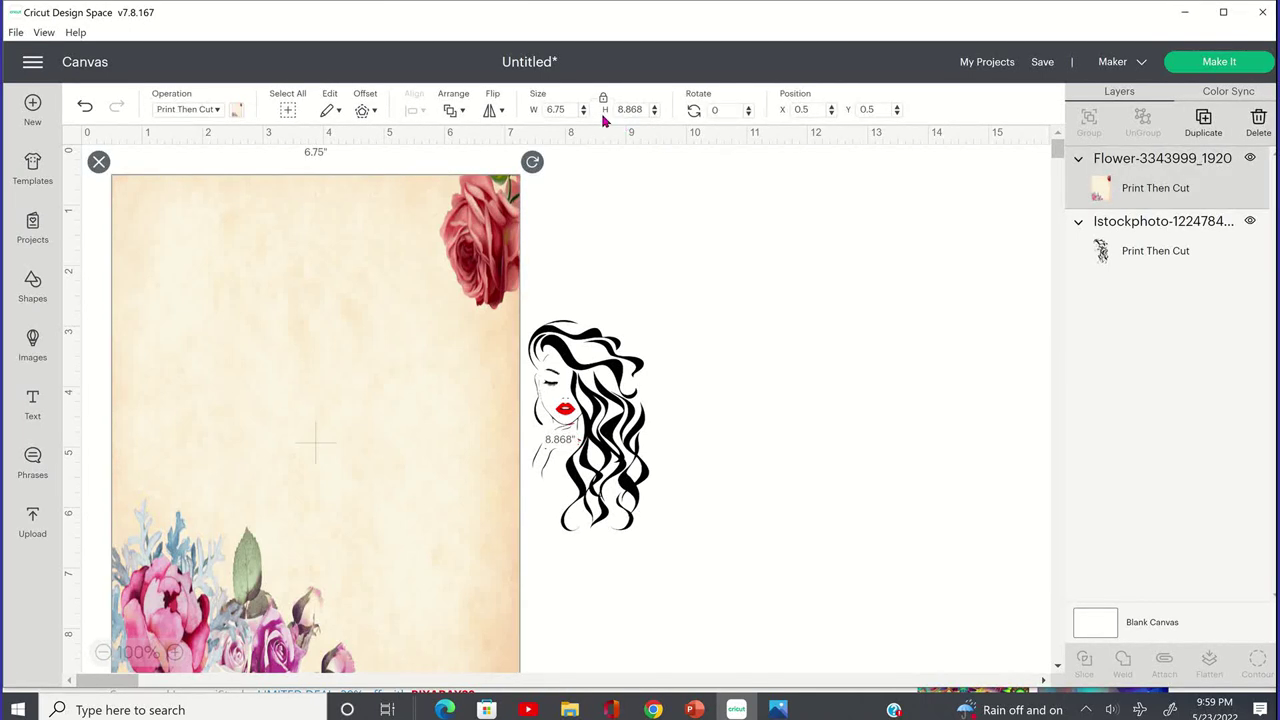
{"action": "left_click", "coordinate": [603, 99]}
{"action": "left_click", "coordinate": [645, 109]}
{"action": "type", "text": "4.687"}
{"action": "key", "text": "Tab"}
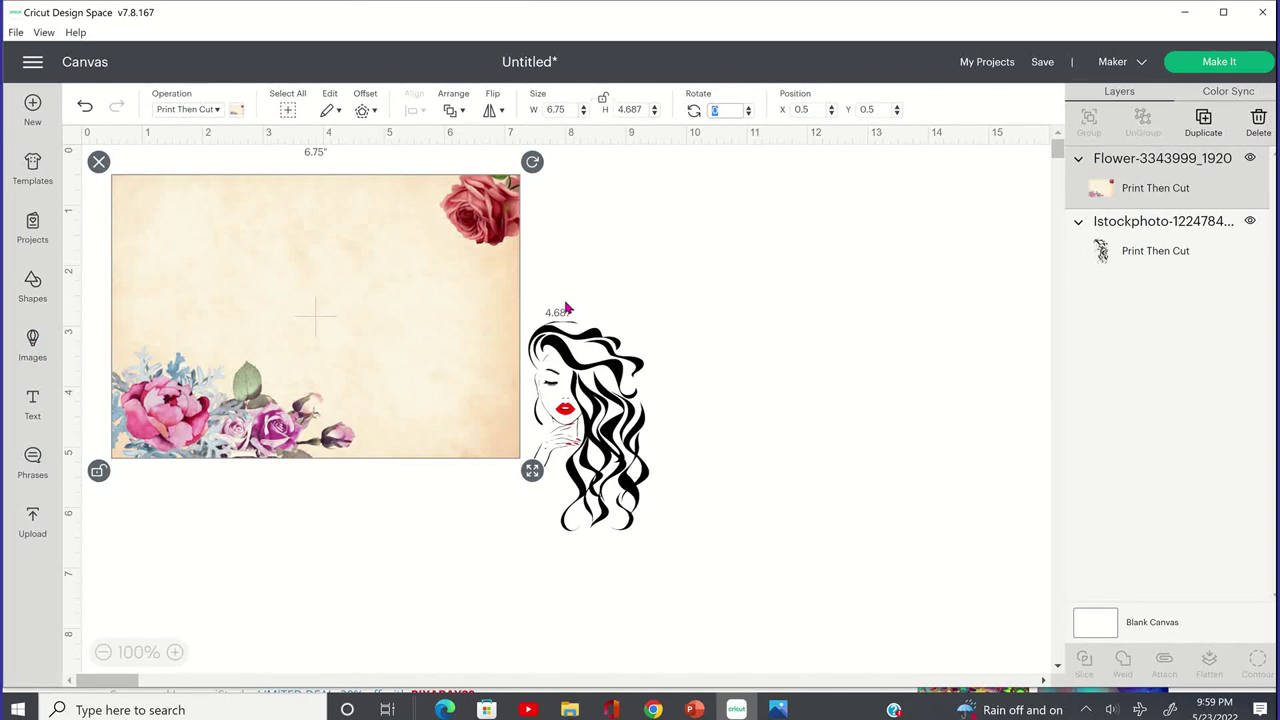
- Add a score line 4.687 inches high and center it horizontally on the floral background
{"action": "left_click", "coordinate": [29, 316]}
{"action": "key", "text": "ctrl+v"}
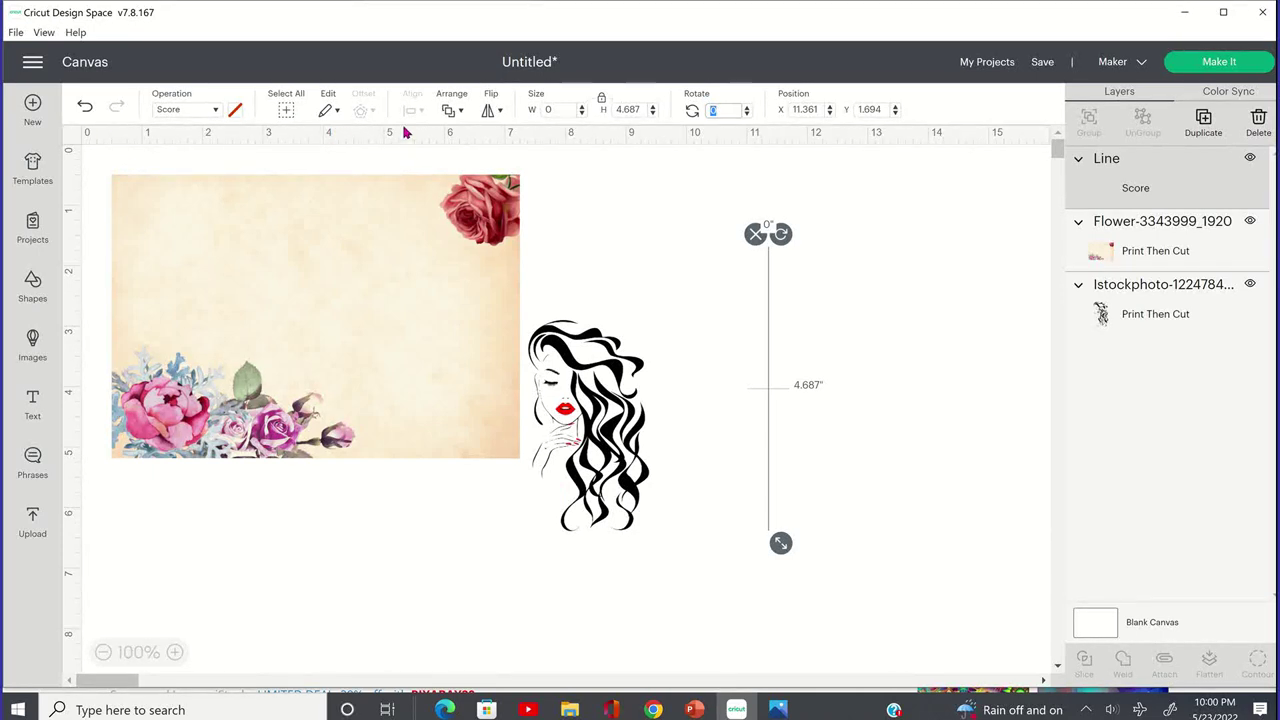
{"action": "left_click", "coordinate": [1203, 257], "text": "shift"}
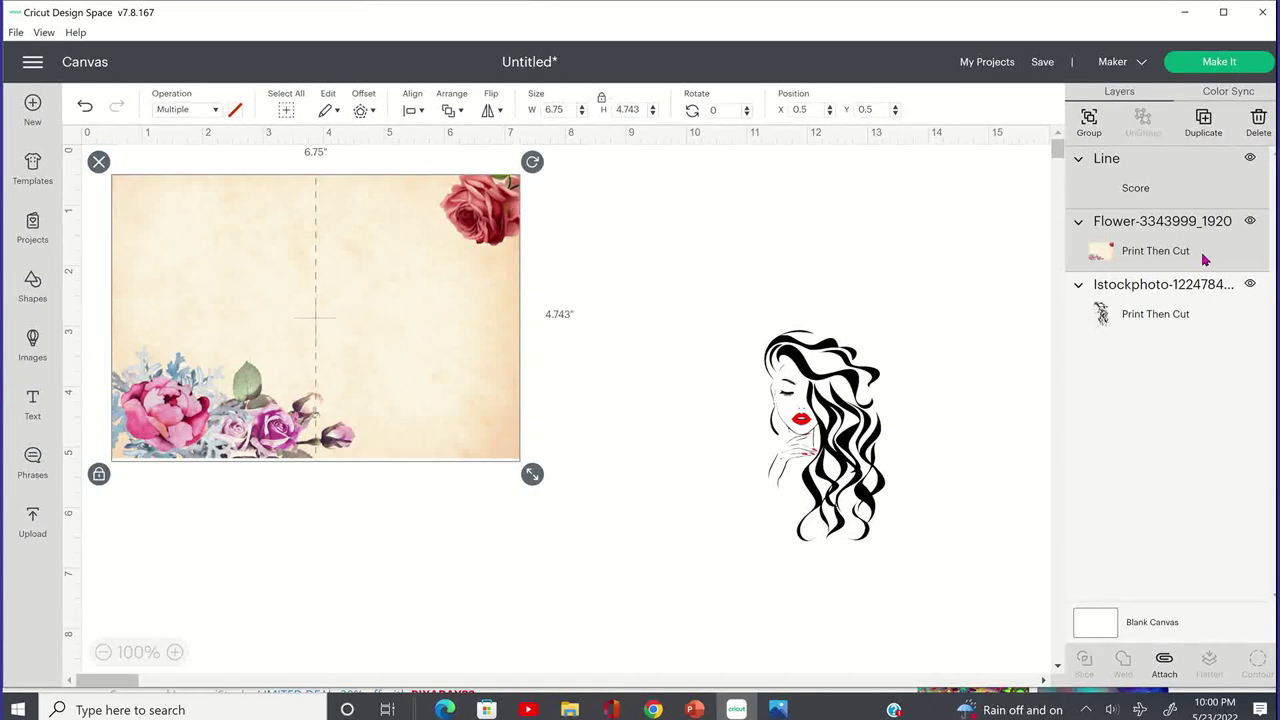
{"action": "left_click", "coordinate": [422, 114]}
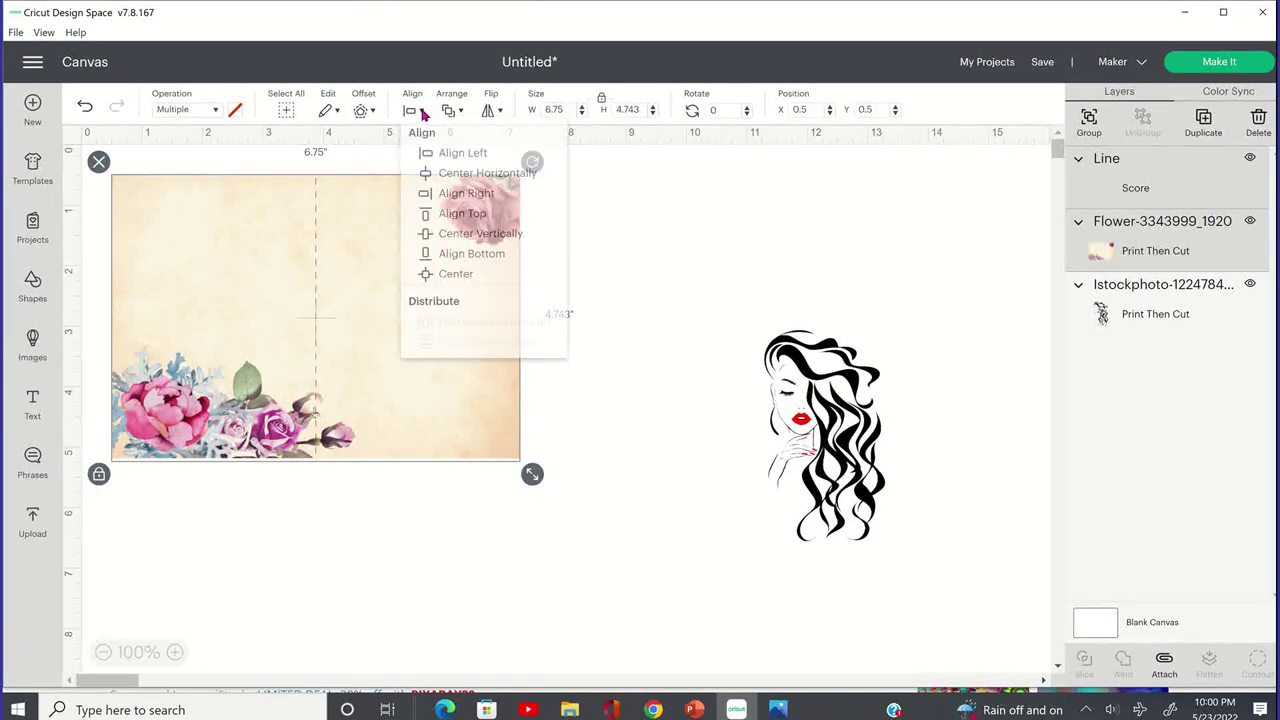
{"action": "left_click", "coordinate": [490, 177]}
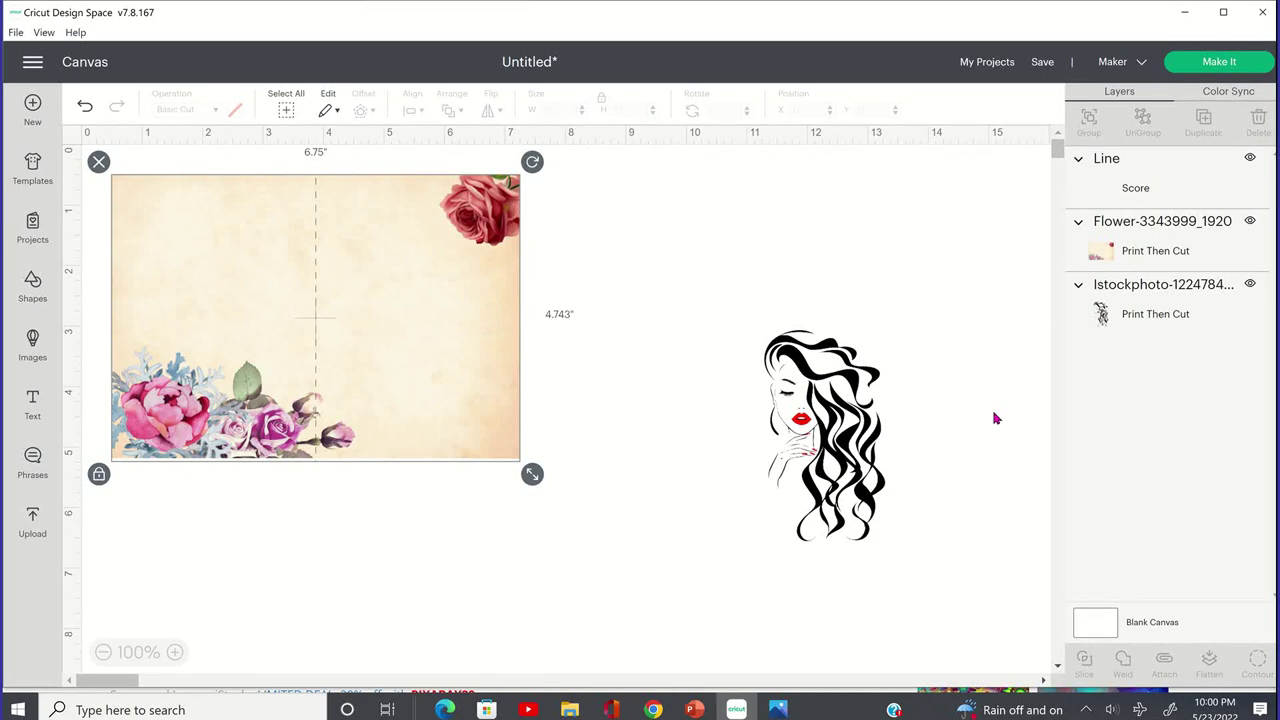
- Place the woman image on the left half of the card and add the texts "$150" and "Just For You!"
{"action": "key", "text": "Tab"}
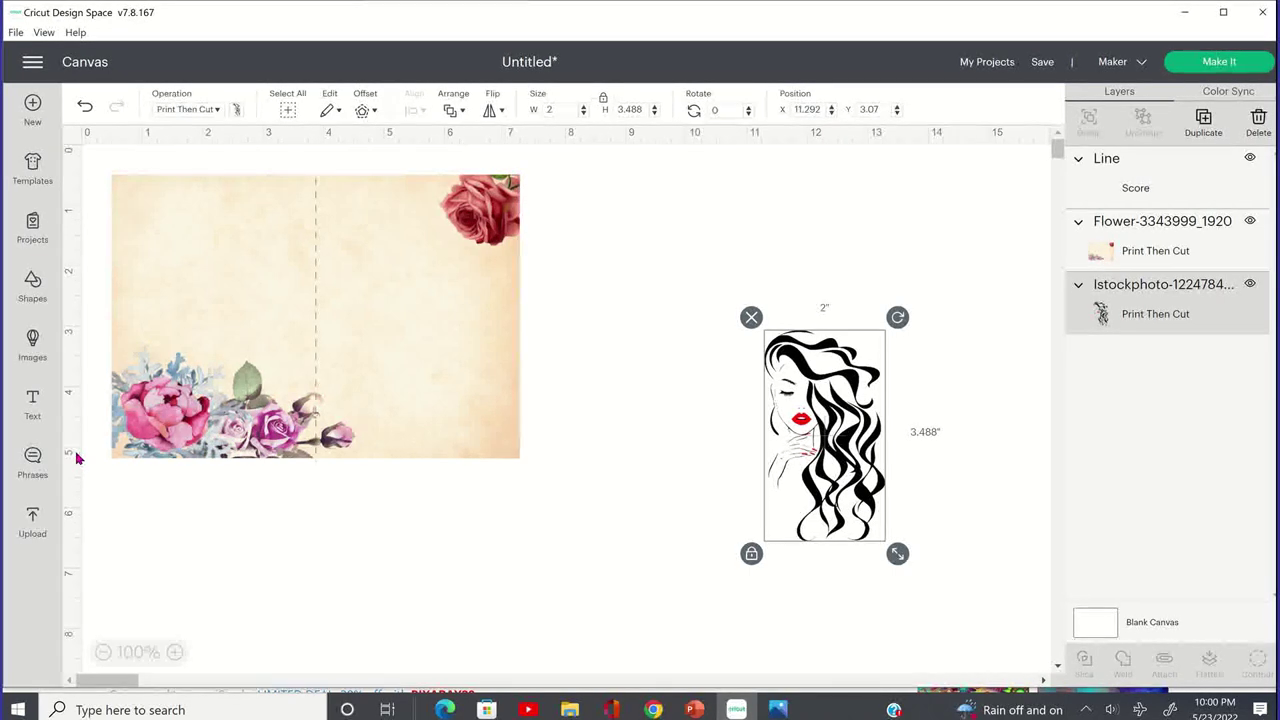
{"action": "left_click", "coordinate": [32, 405]}
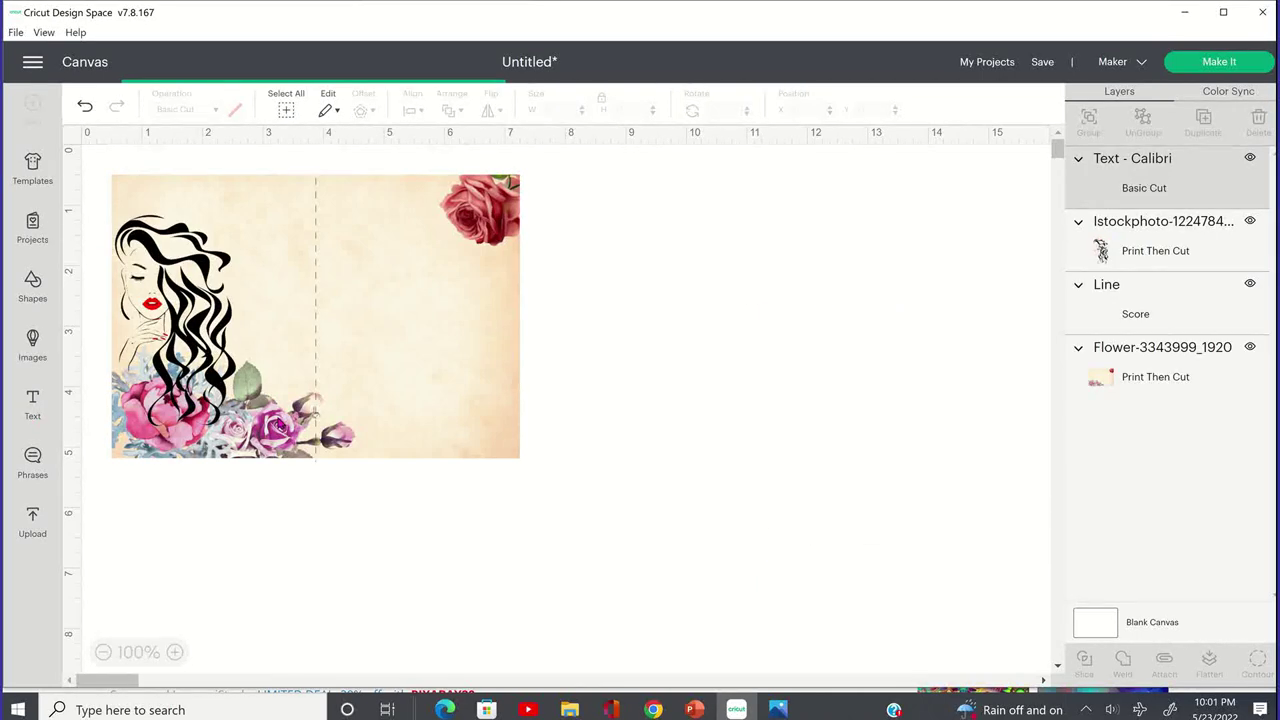
{"action": "left_click", "coordinate": [450, 450]}
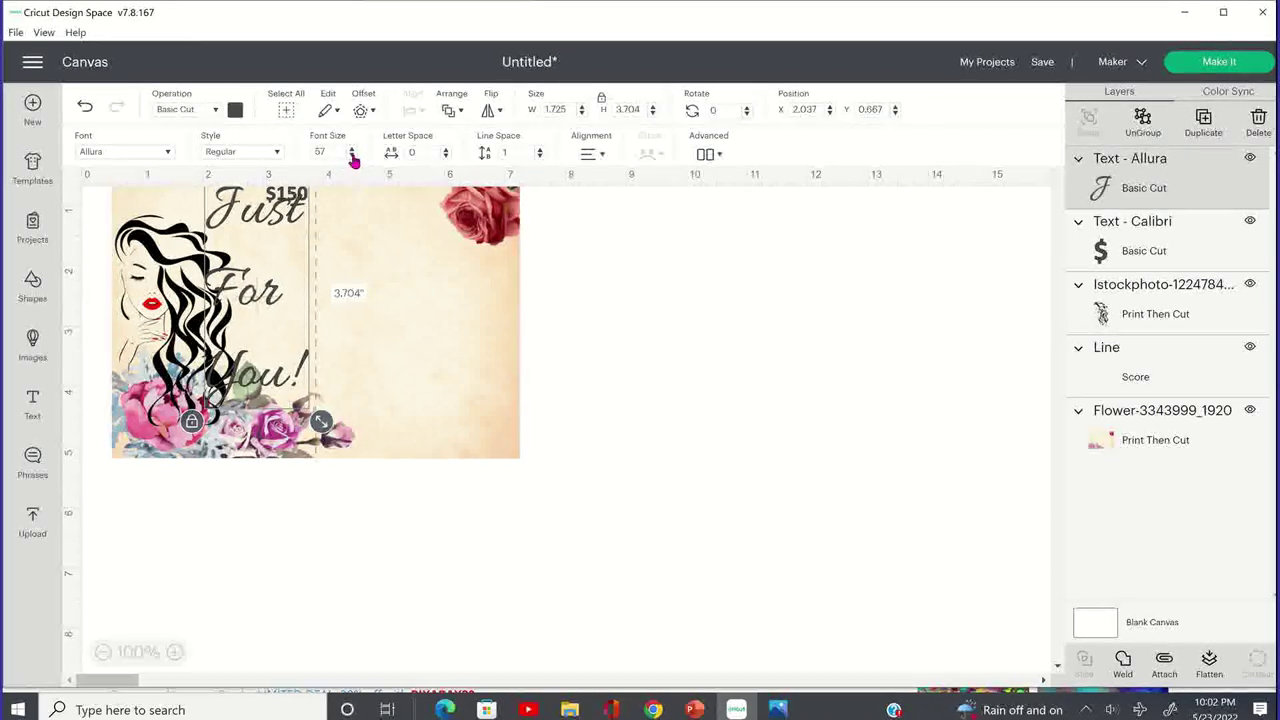
- Reduce the "Just For You!" text to font size 32 with staggered lines and place it beside the woman's hair, below the $150
{"action": "left_click", "coordinate": [351, 156]}
{"action": "left_click", "coordinate": [351, 156]}
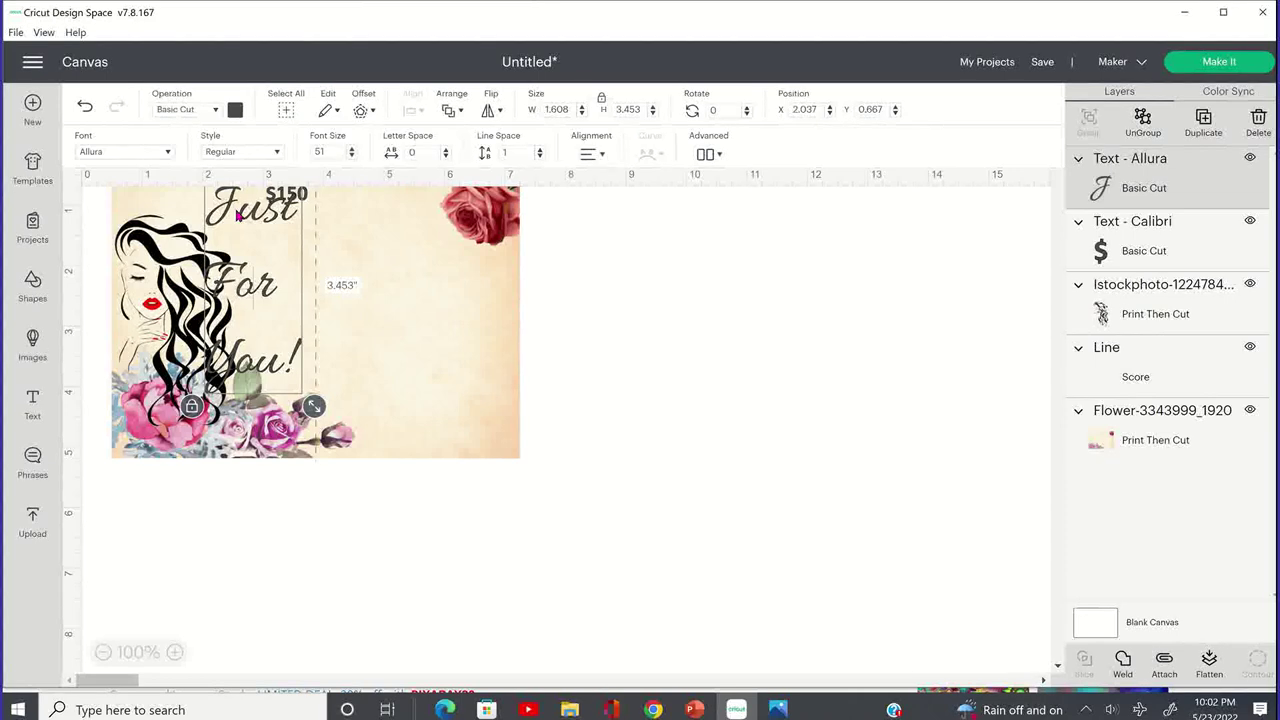
{"action": "left_click_drag", "start_coordinate": [238, 215], "coordinate": [268, 249]}
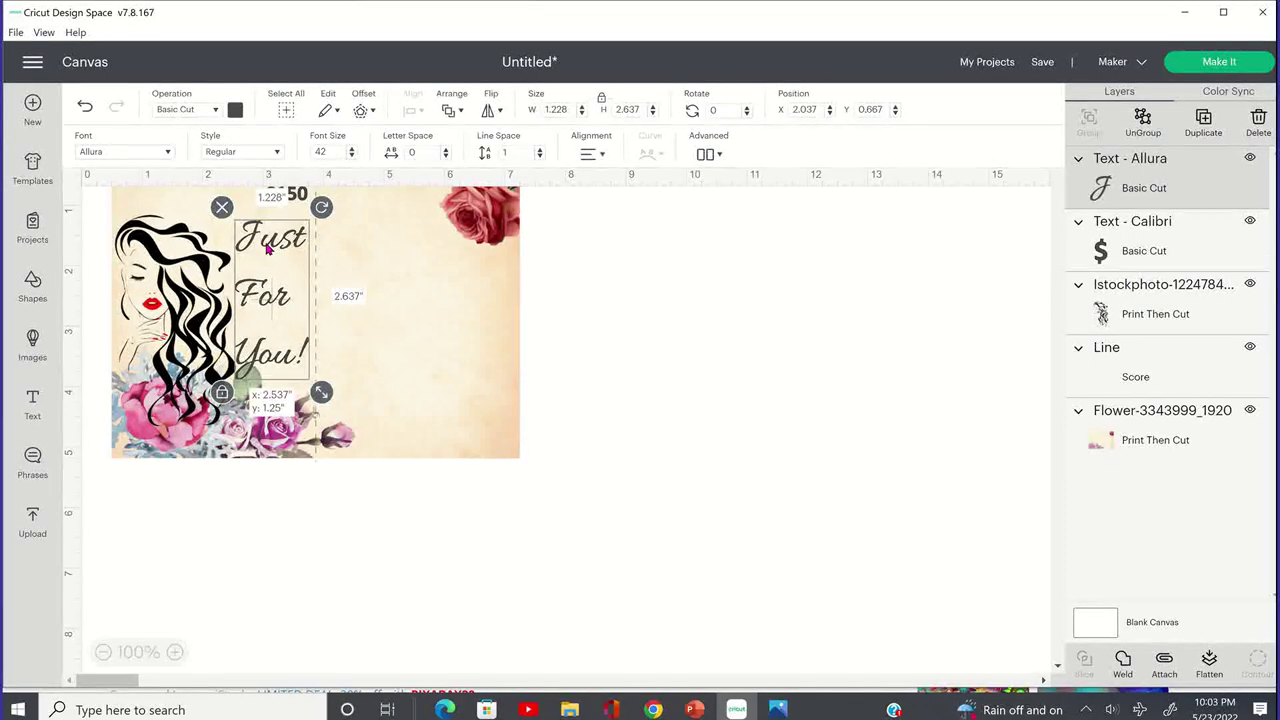
{"action": "left_click_drag", "start_coordinate": [268, 249], "coordinate": [276, 253]}
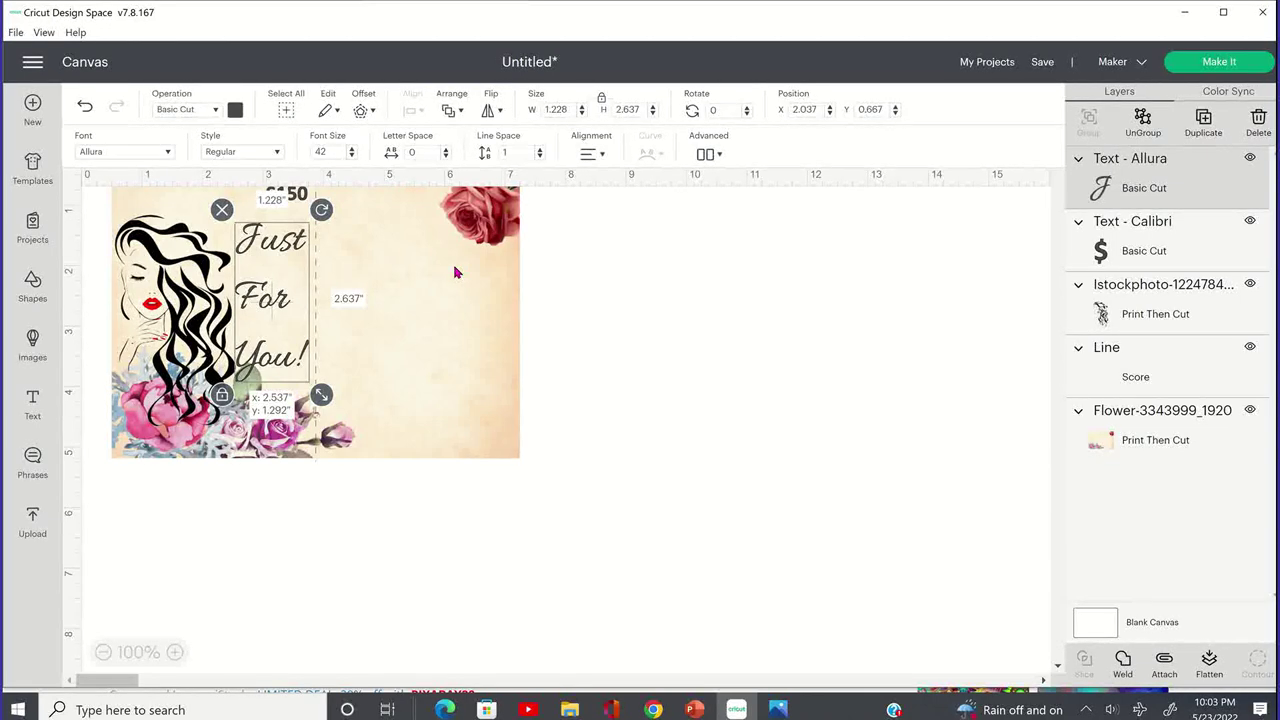
{"action": "key", "text": "ctrl+z"}
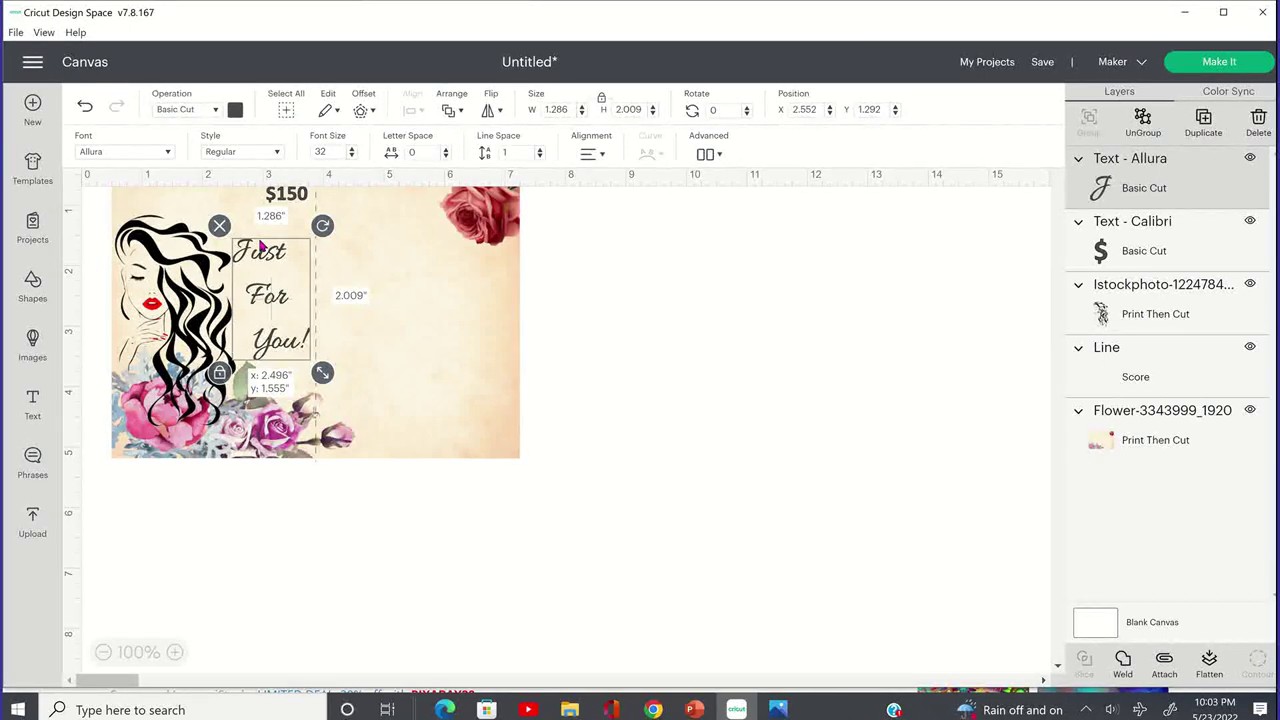
{"action": "left_click_drag", "start_coordinate": [262, 246], "coordinate": [260, 247]}
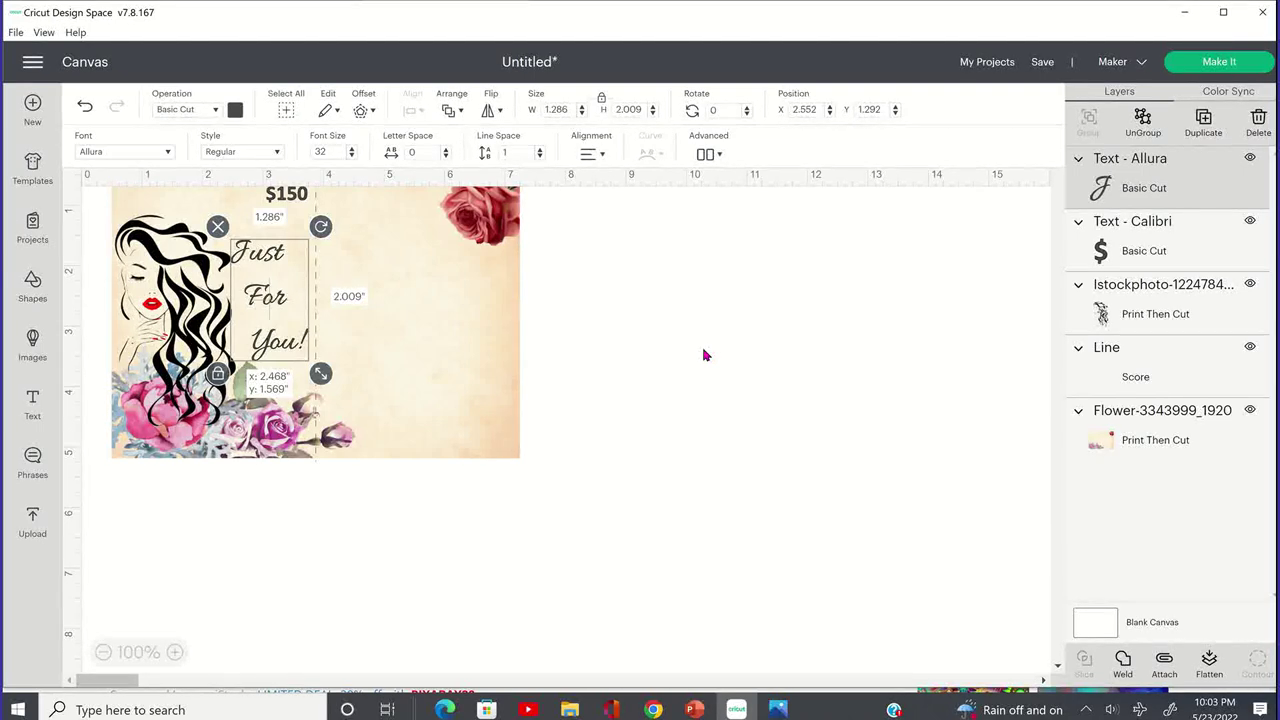
{"action": "left_click", "coordinate": [247, 171]}
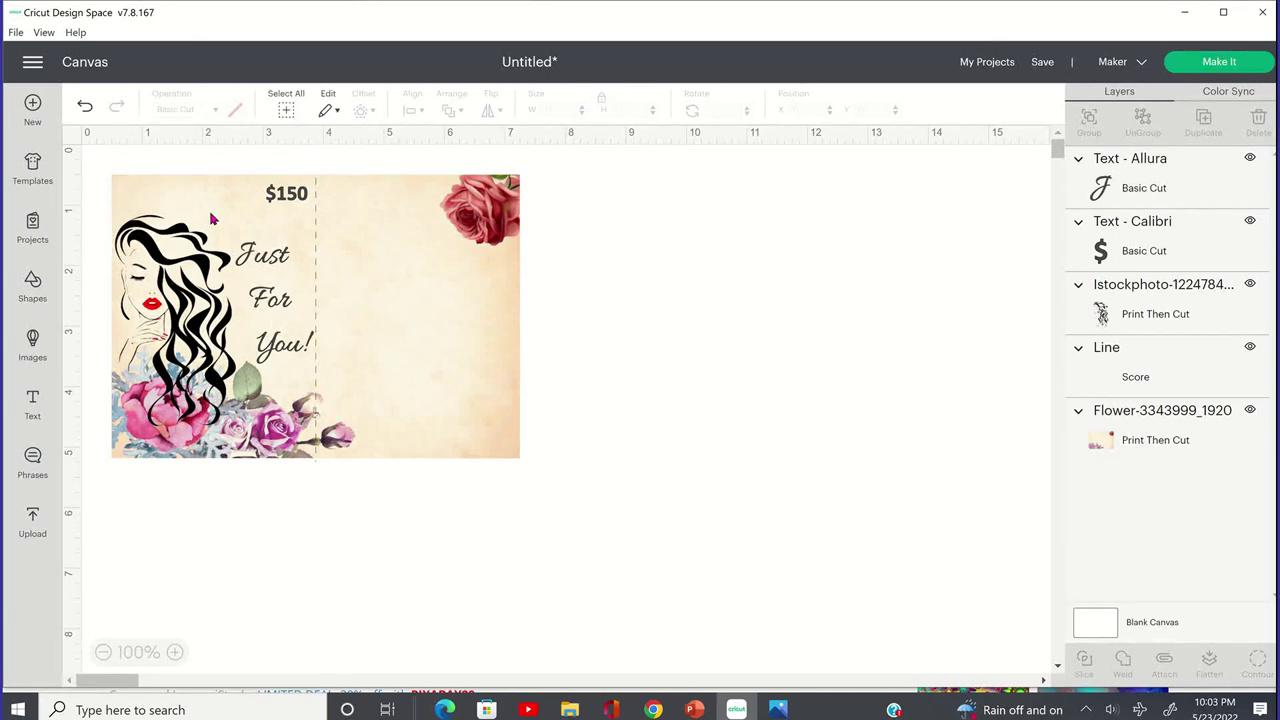
- Duplicate the "Just For You!" text on the card
{"action": "right_click", "coordinate": [275, 296]}
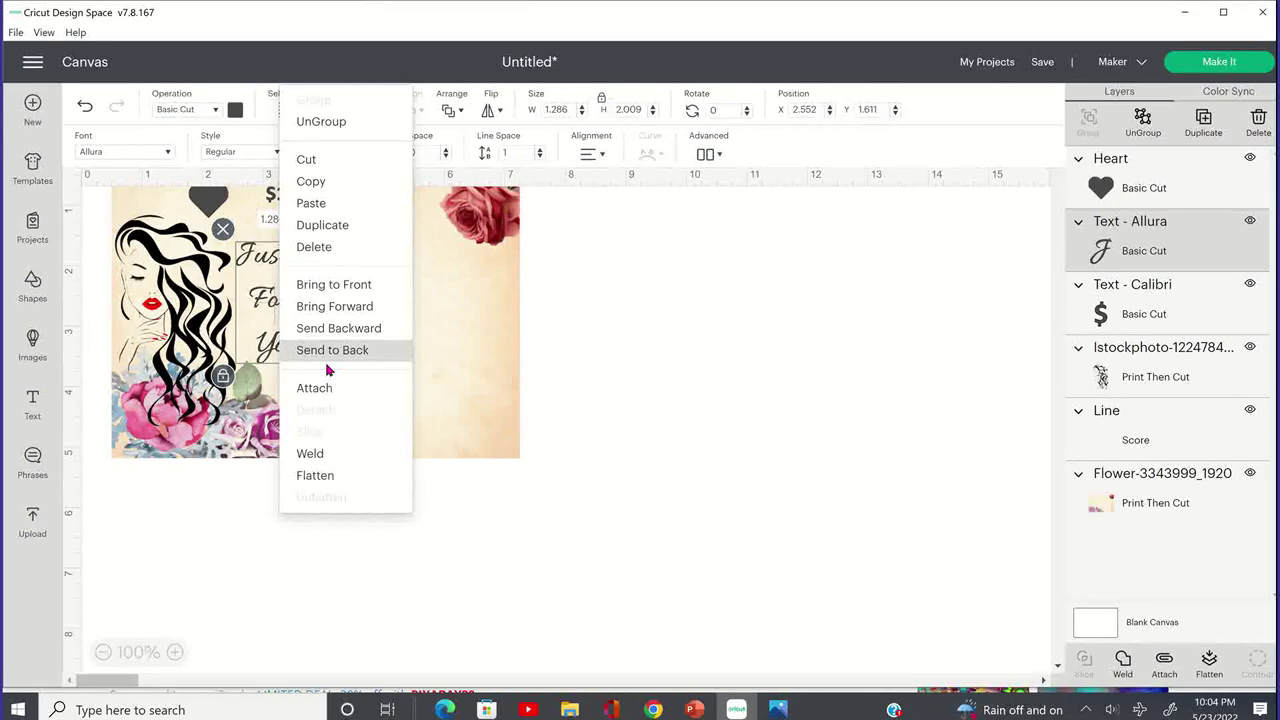
{"action": "key", "text": "ctrl+d"}
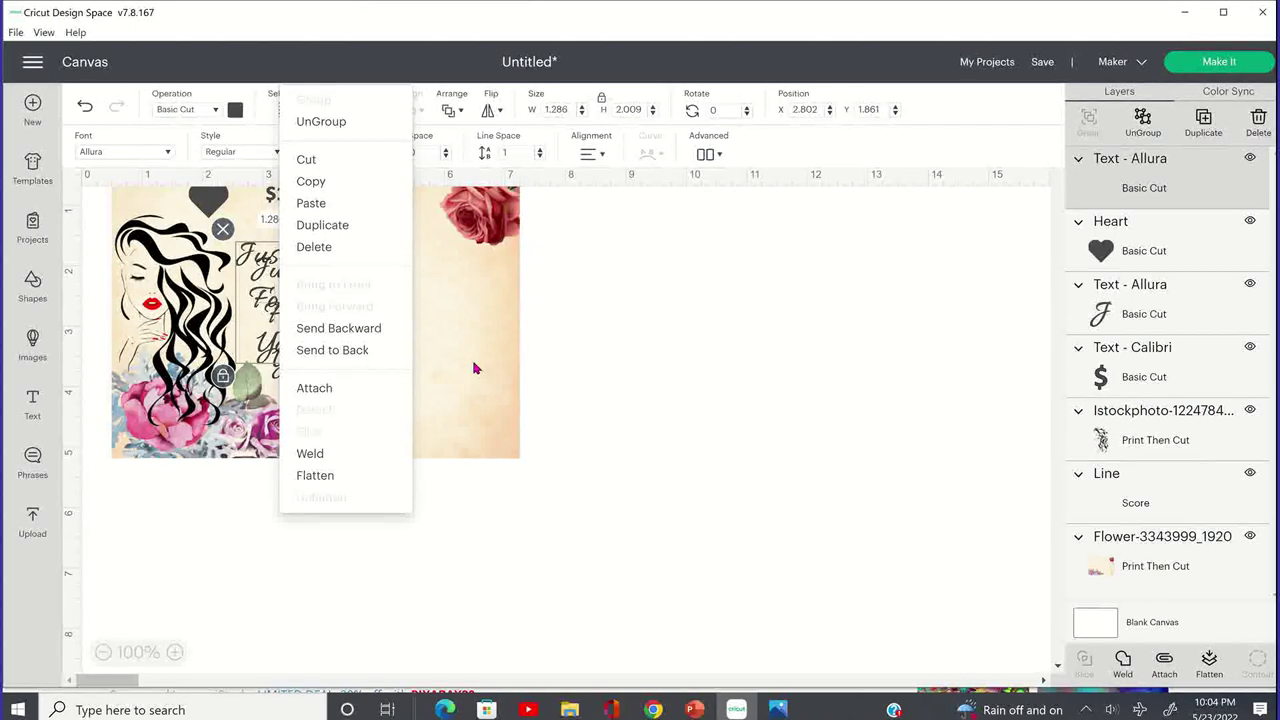
{"action": "key", "text": "ctrl+z"}
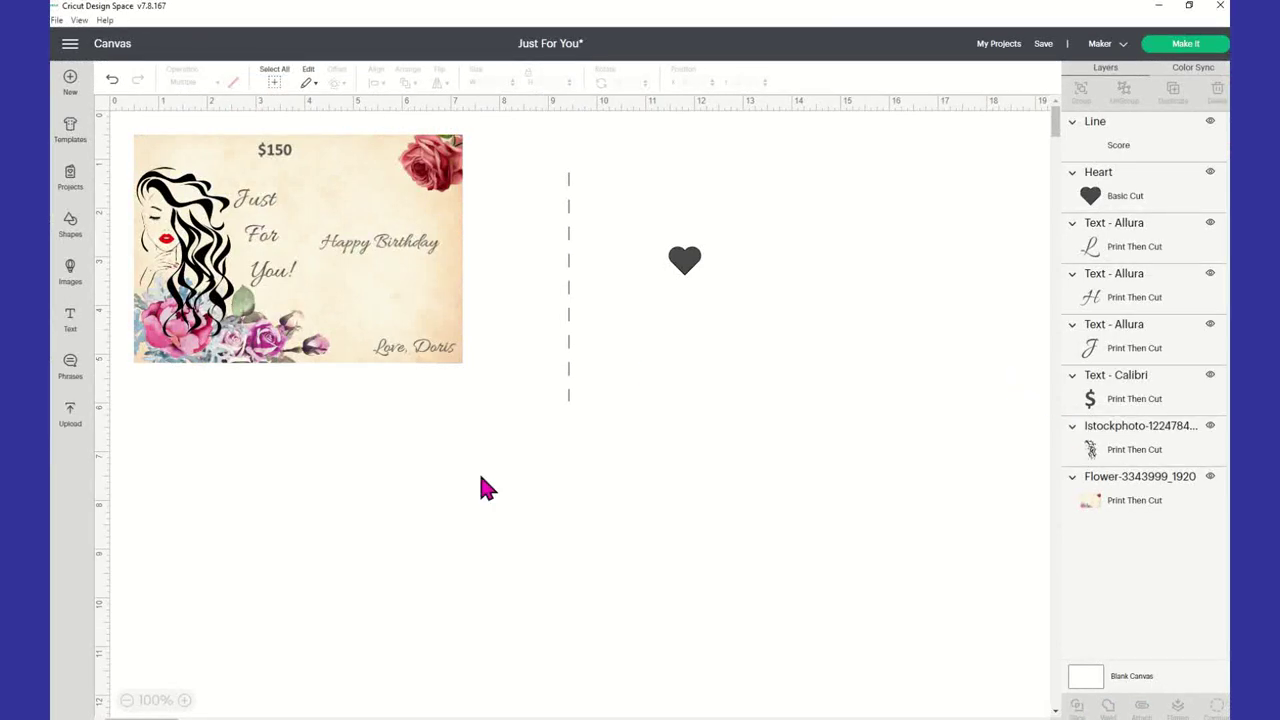
- Move the score line to about X 9.75, Y 2.847 and the heart to about X 12.181, Y 3.792, off the card
{"action": "left_click", "coordinate": [568, 302]}
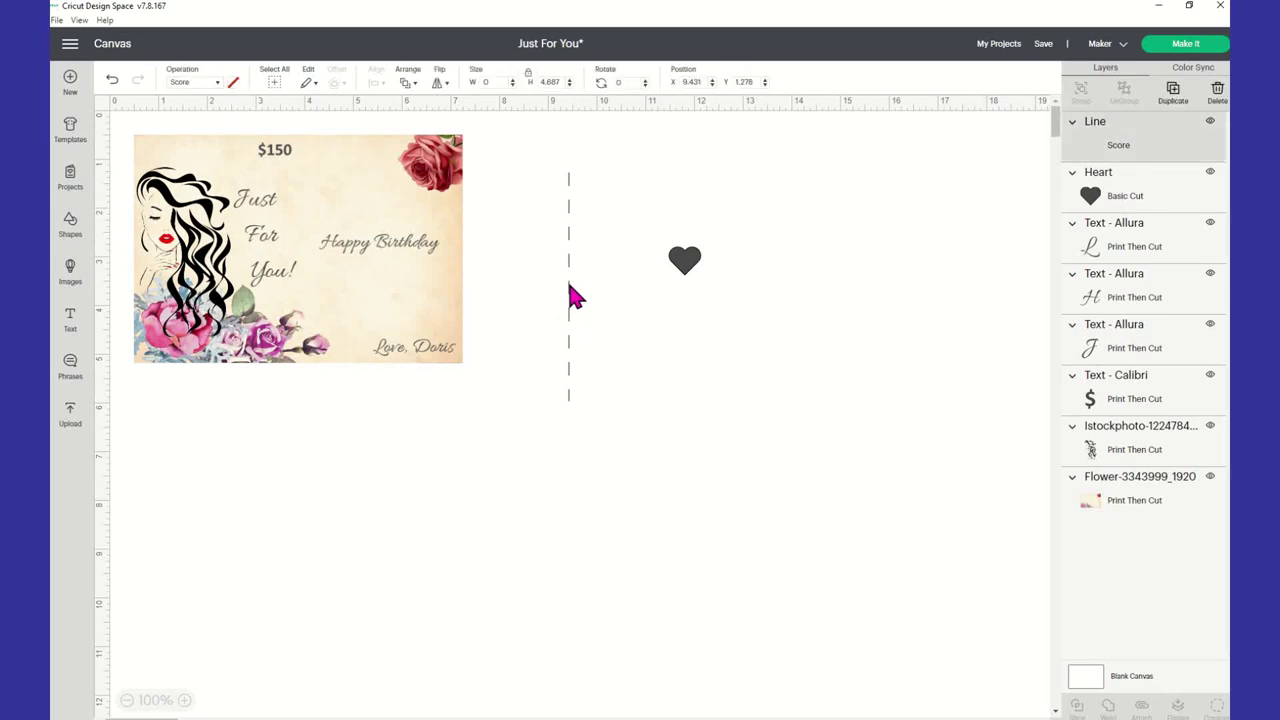
{"action": "left_click", "coordinate": [700, 268]}
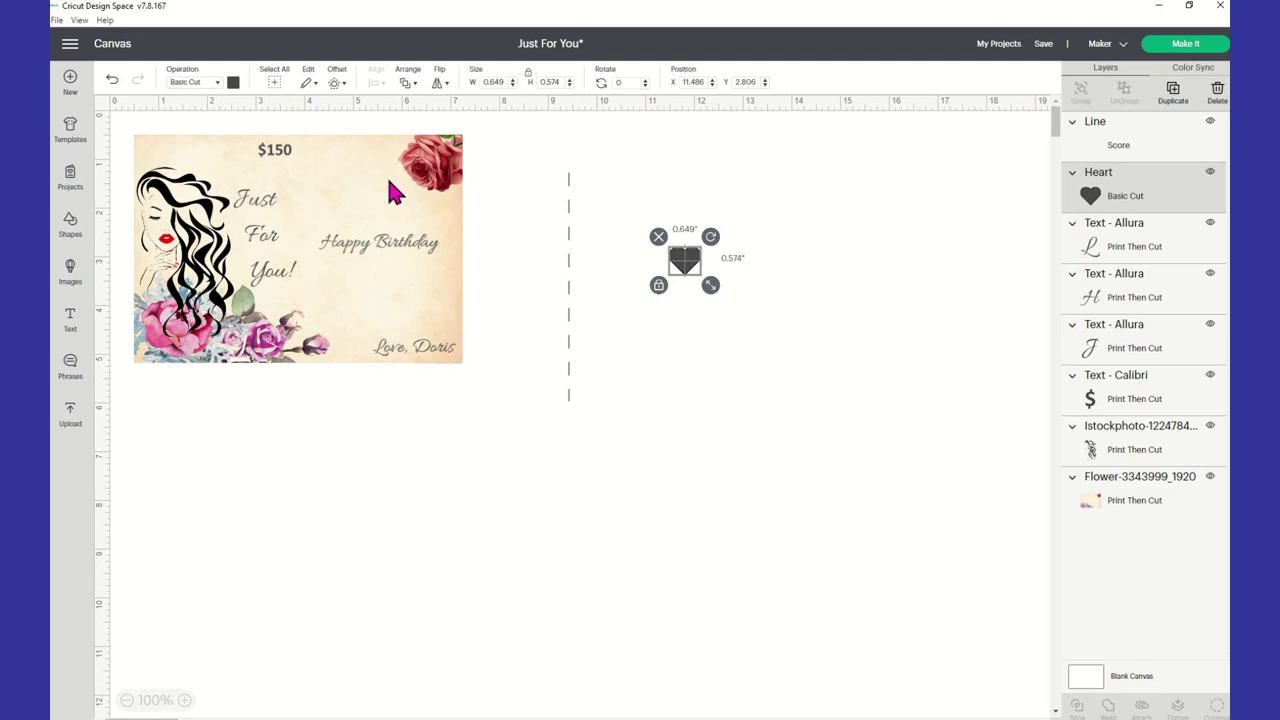
{"action": "left_click_drag", "start_coordinate": [572, 312], "coordinate": [594, 392]}
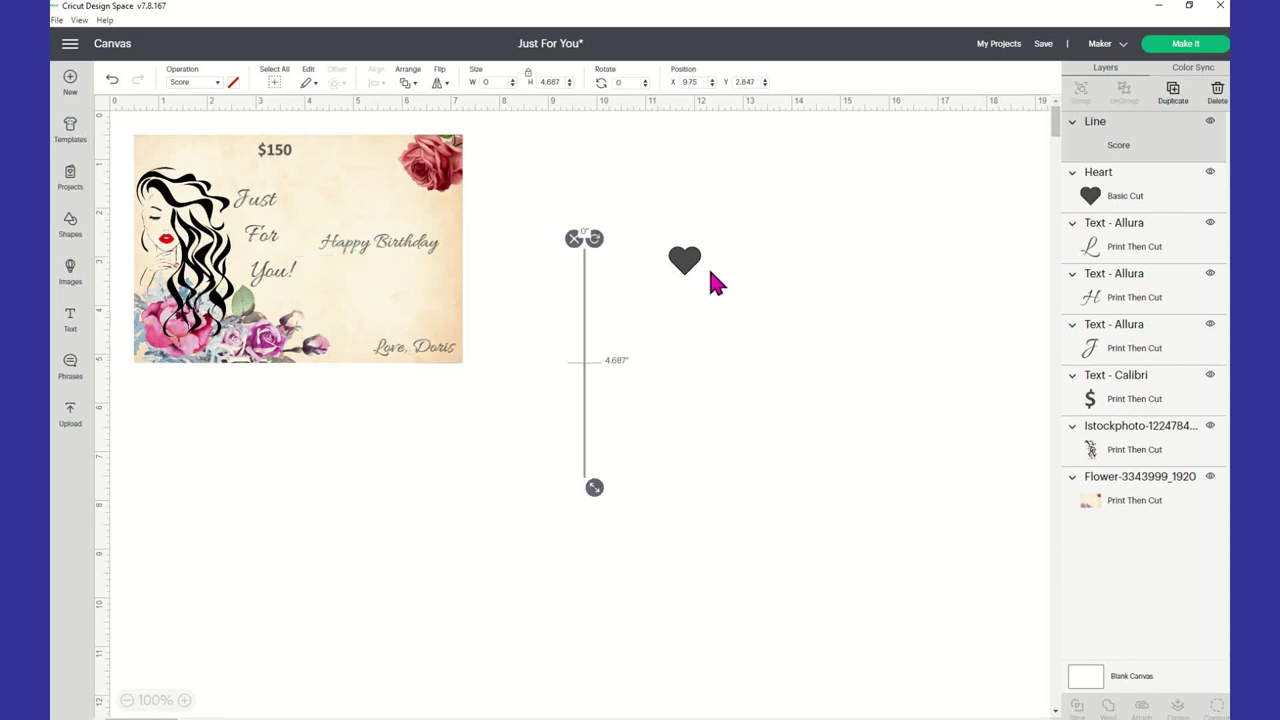
{"action": "left_click_drag", "start_coordinate": [686, 262], "coordinate": [216, 172]}
{"action": "key", "text": "ctrl+z"}
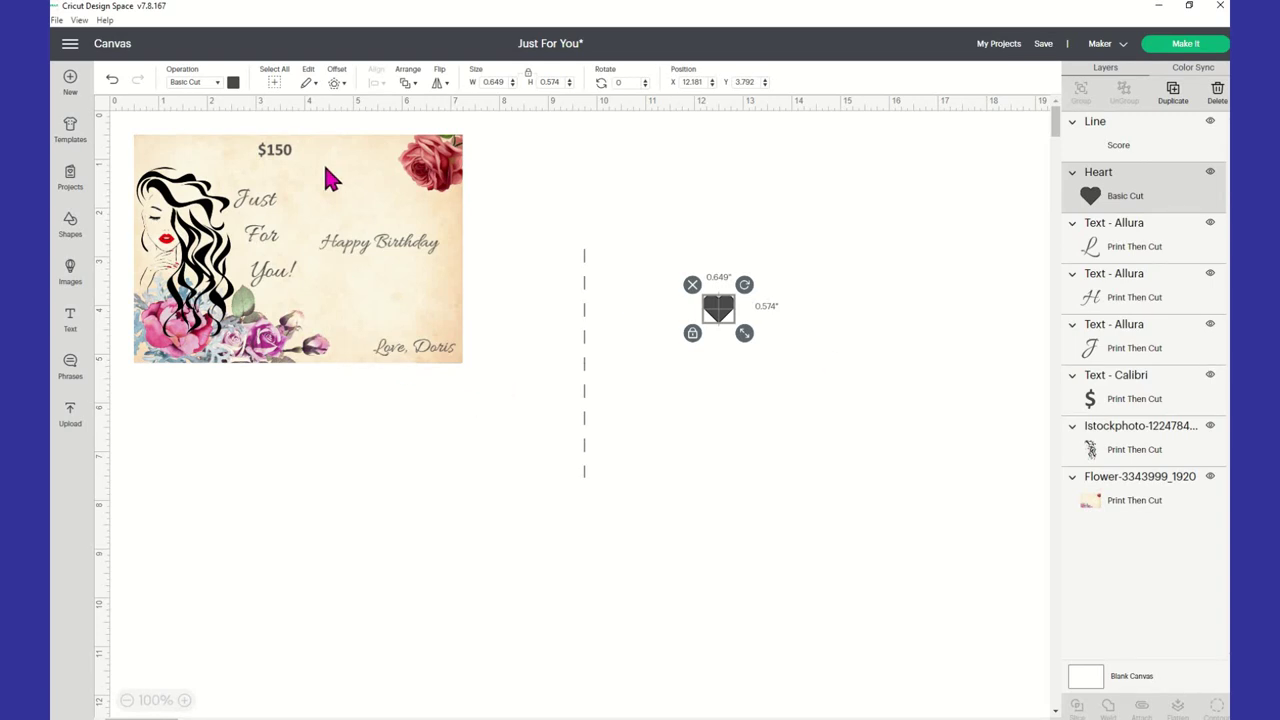
- Flatten the background, woman image and all card texts together, and move the score line onto the card at about X 4.028, Y 0.556
{"action": "left_click_drag", "start_coordinate": [509, 393], "coordinate": [114, 106]}
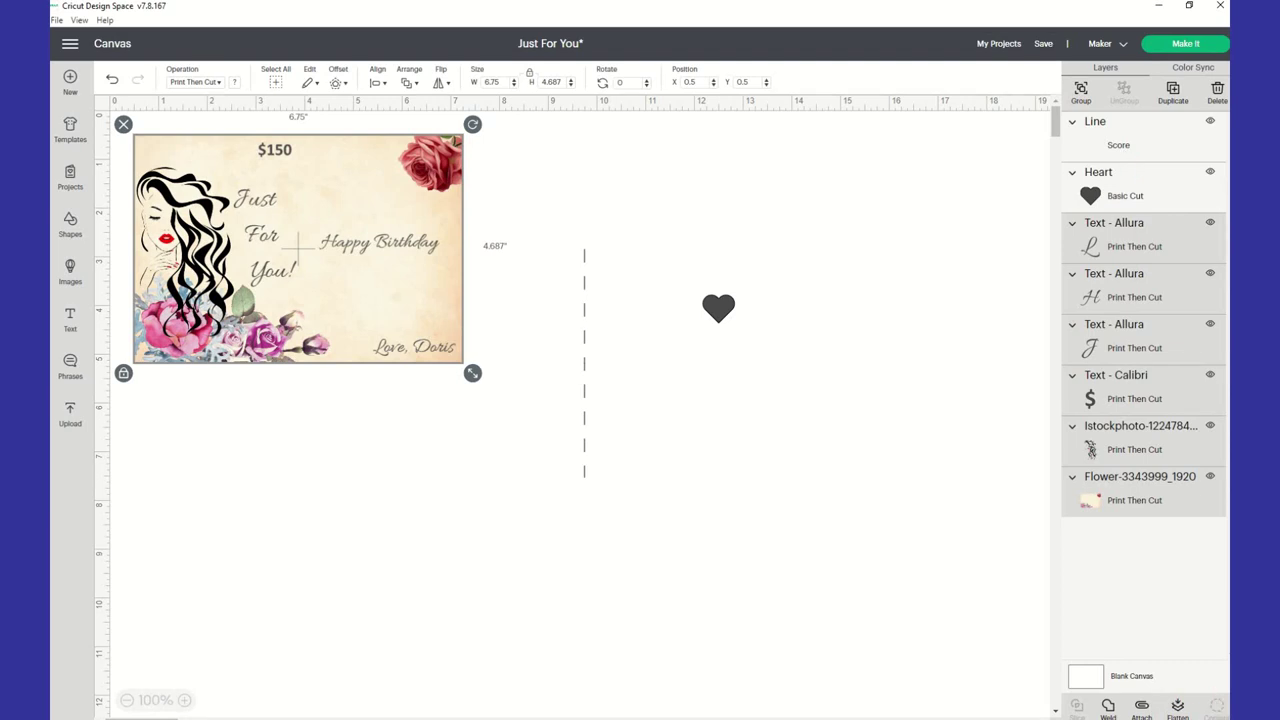
{"action": "left_click", "coordinate": [1180, 712]}
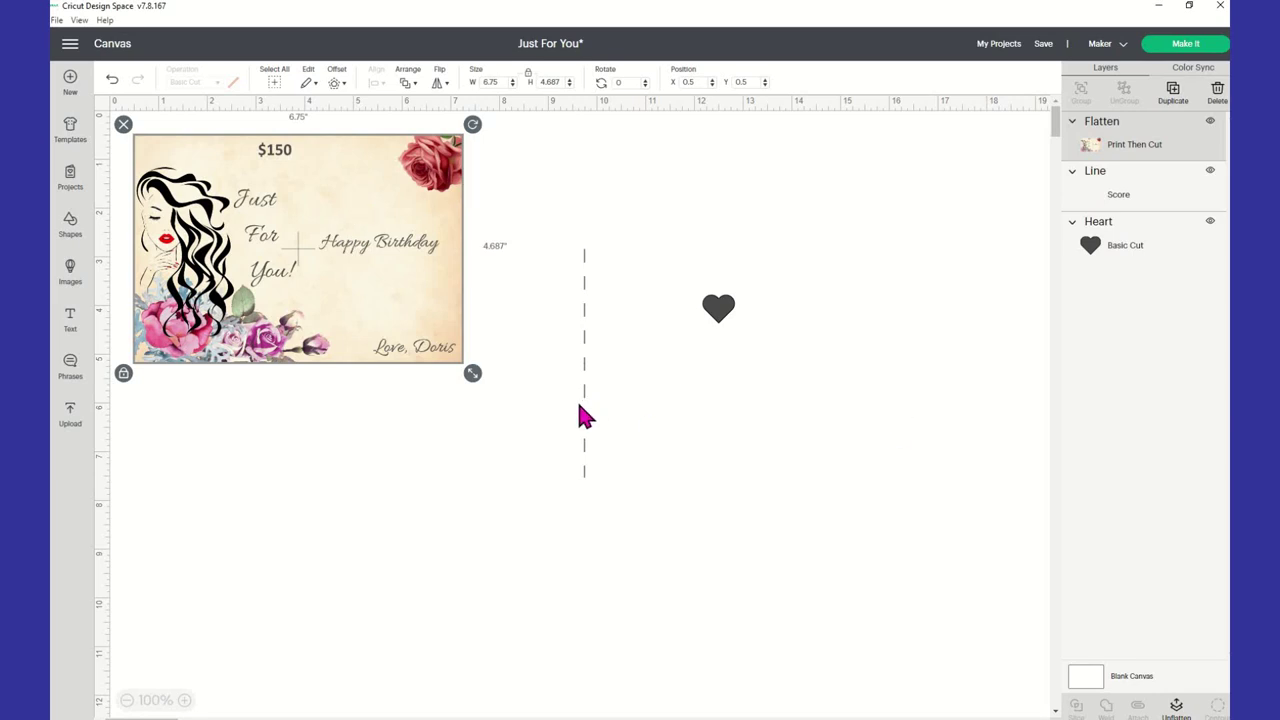
{"action": "left_click_drag", "start_coordinate": [588, 415], "coordinate": [309, 297]}
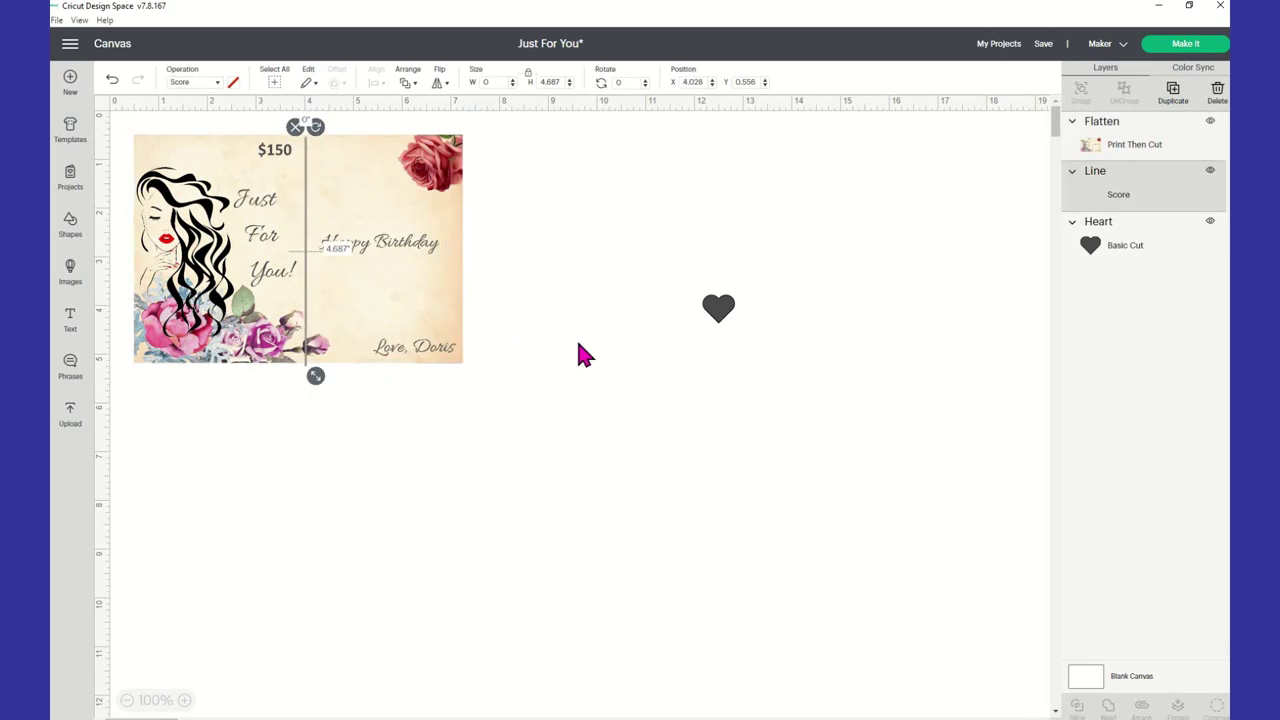
- Send the flattened card to the back so the score line and heart are layered above it
{"action": "left_click", "coordinate": [490, 423]}
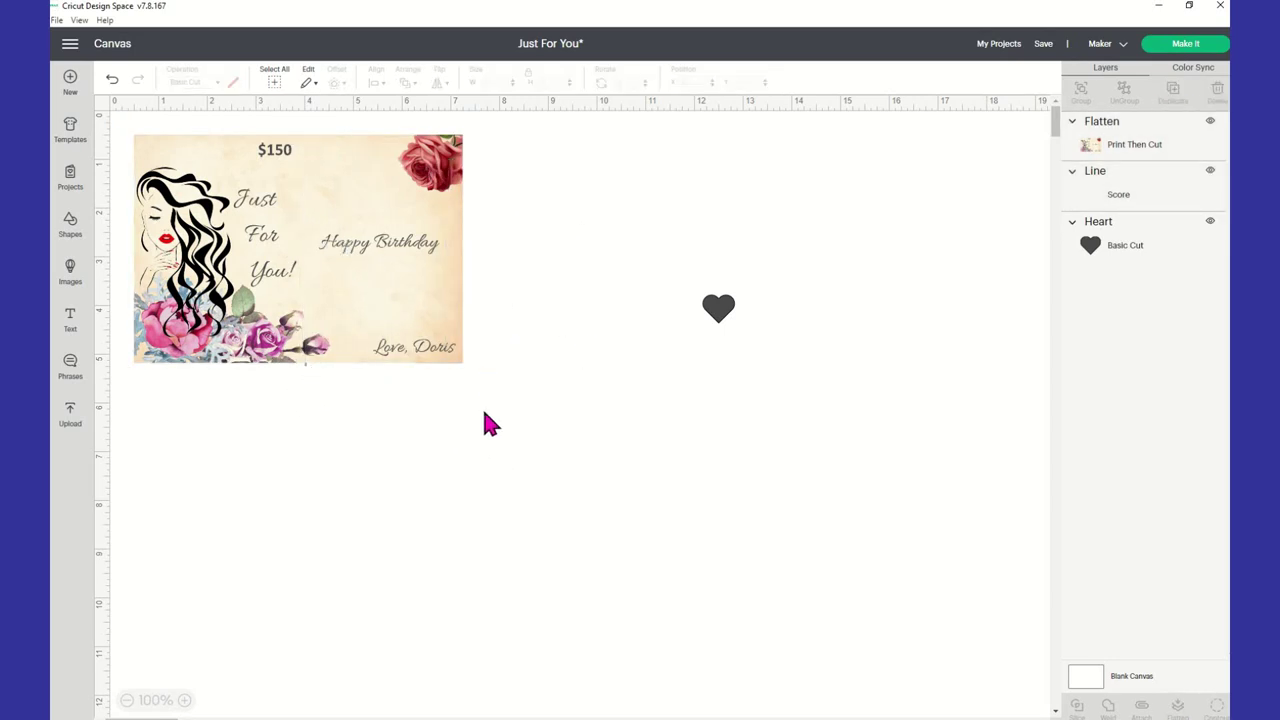
{"action": "left_click", "coordinate": [391, 304]}
{"action": "right_click", "coordinate": [391, 304]}
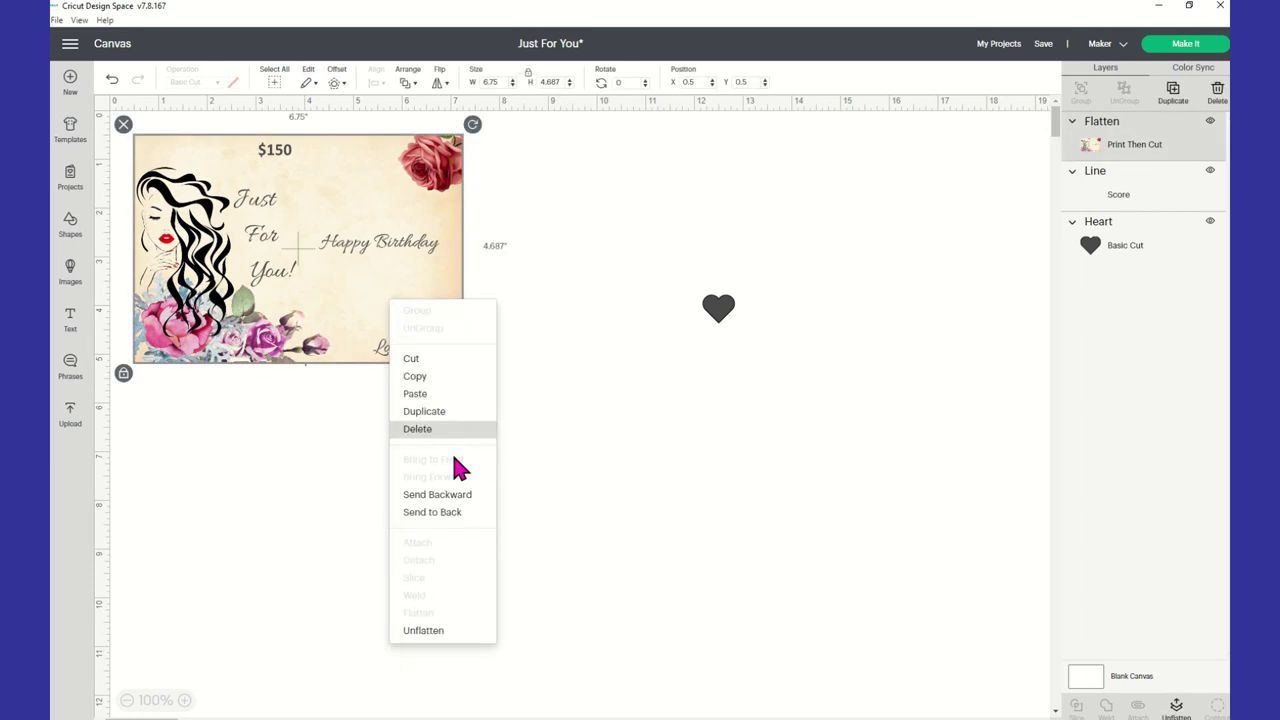
{"action": "left_click", "coordinate": [432, 512]}
{"action": "left_click", "coordinate": [400, 382]}
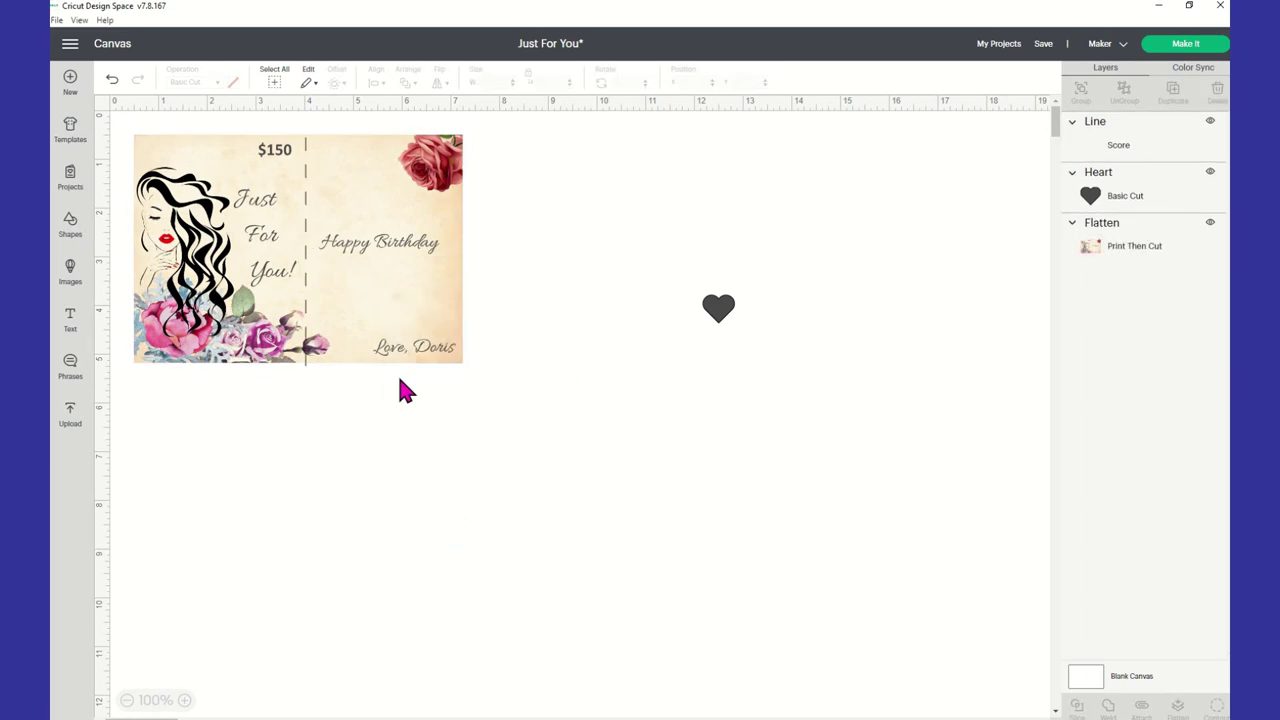
- Center the score line horizontally on the flattened card and nudge the line slightly upward
{"action": "left_click_drag", "start_coordinate": [510, 388], "coordinate": [118, 102]}
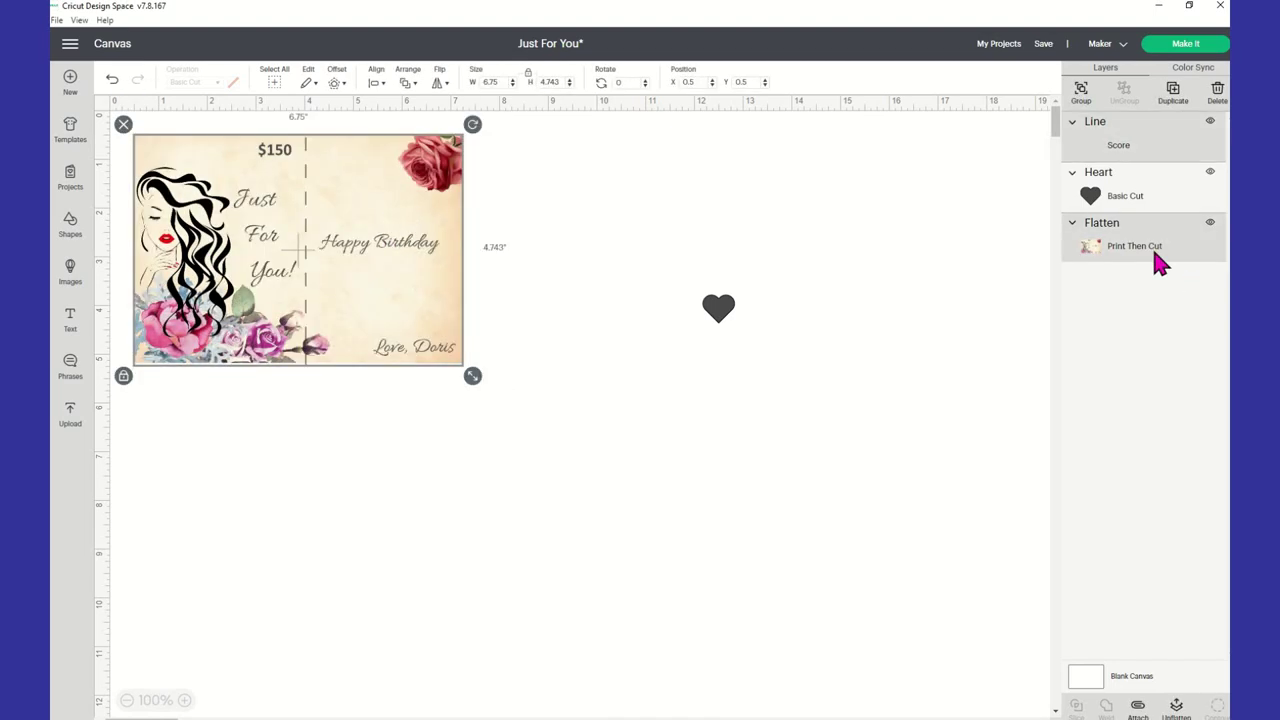
{"action": "left_click", "coordinate": [381, 86]}
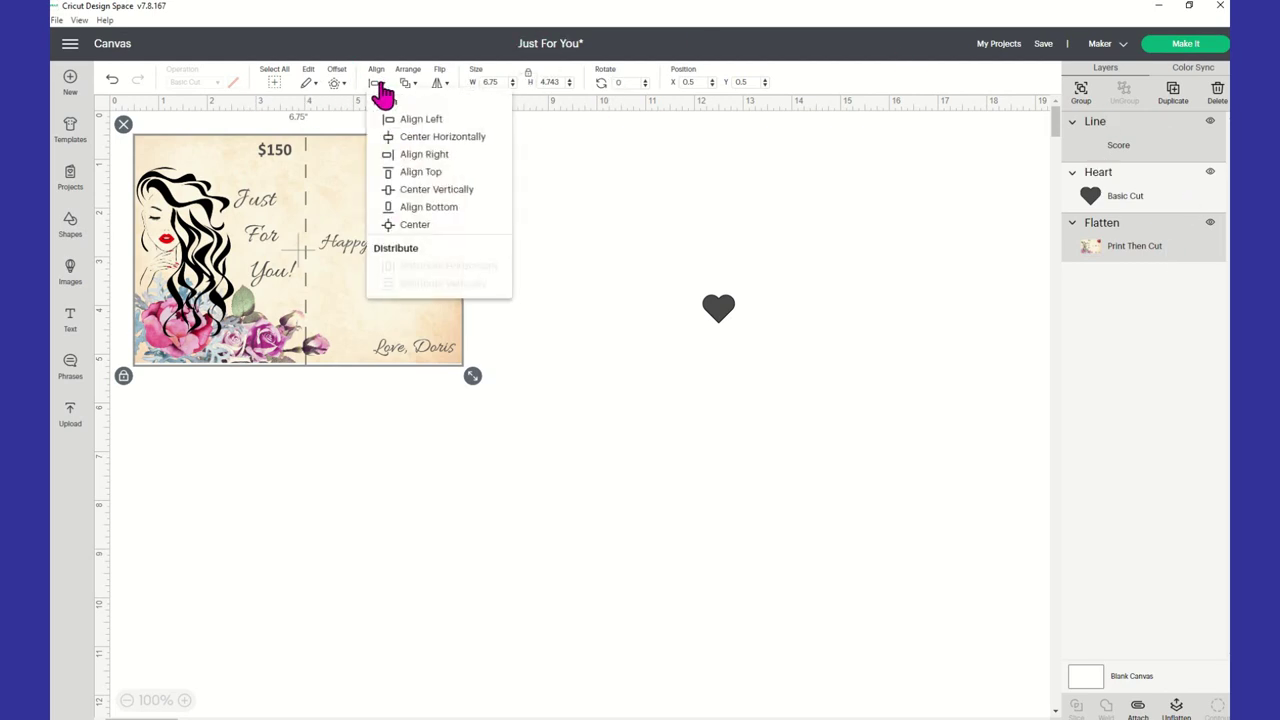
{"action": "left_click", "coordinate": [450, 140]}
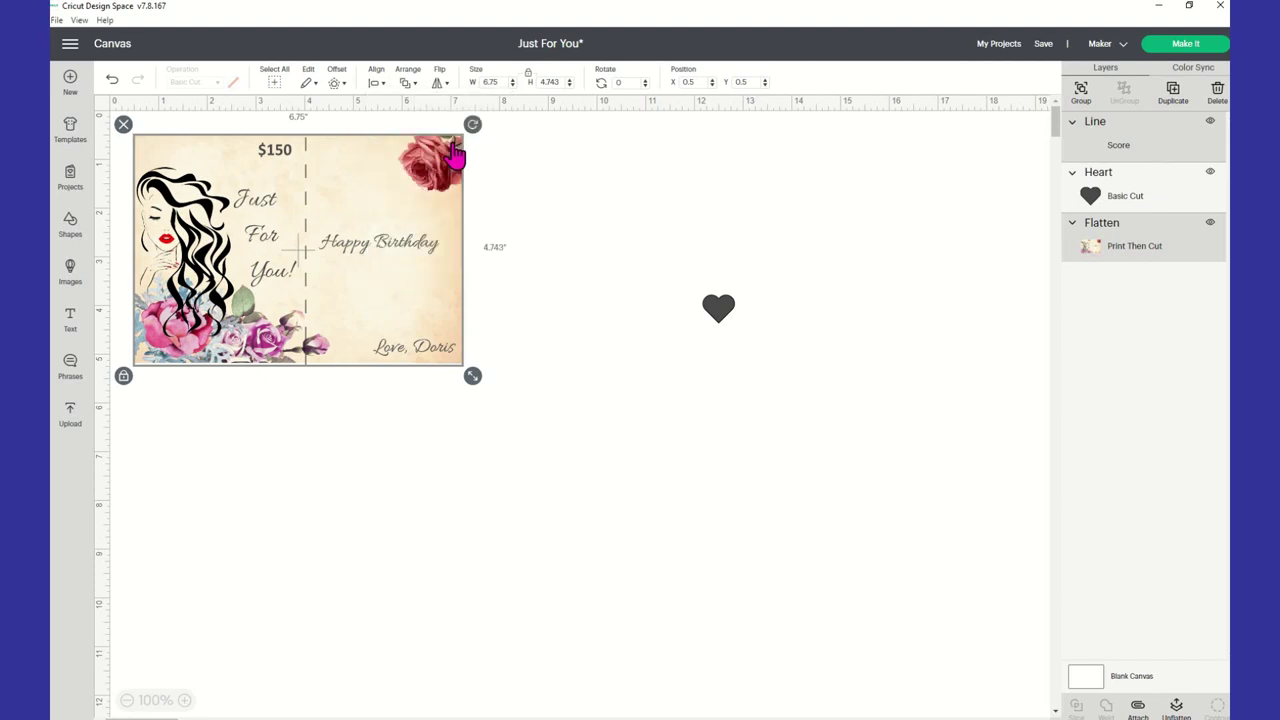
{"action": "left_click", "coordinate": [608, 439]}
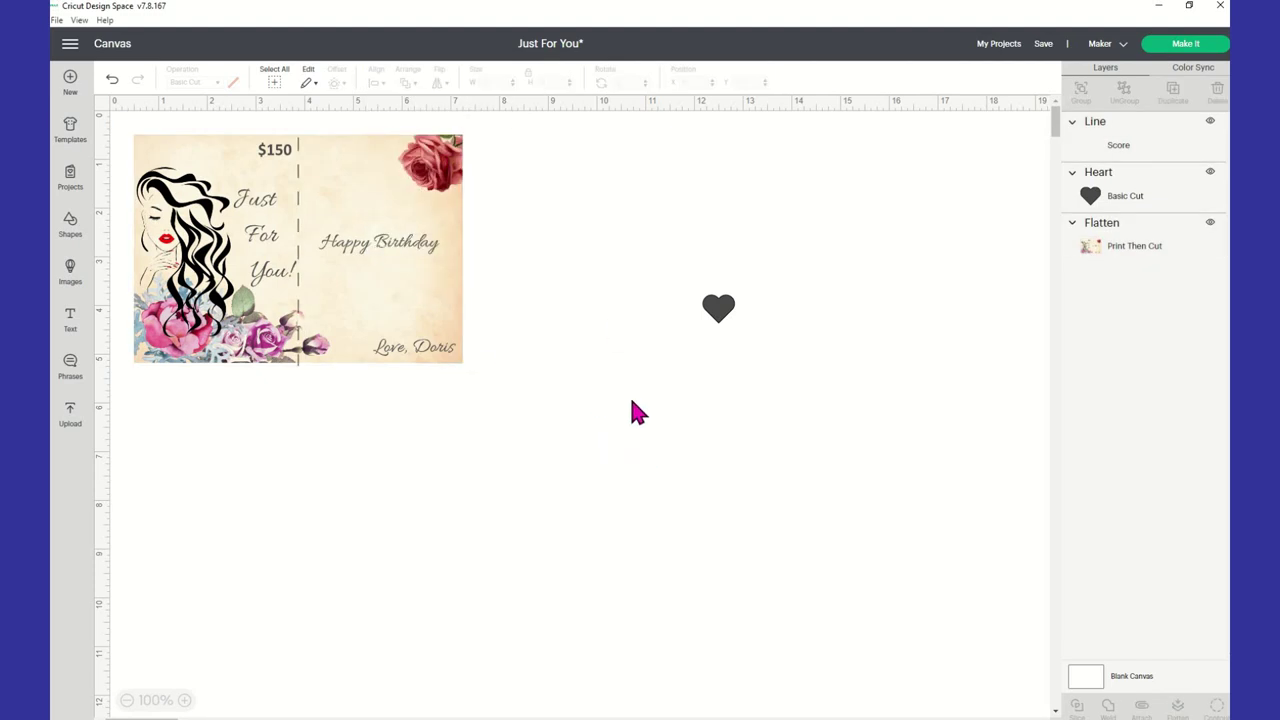
{"action": "left_click", "coordinate": [300, 364]}
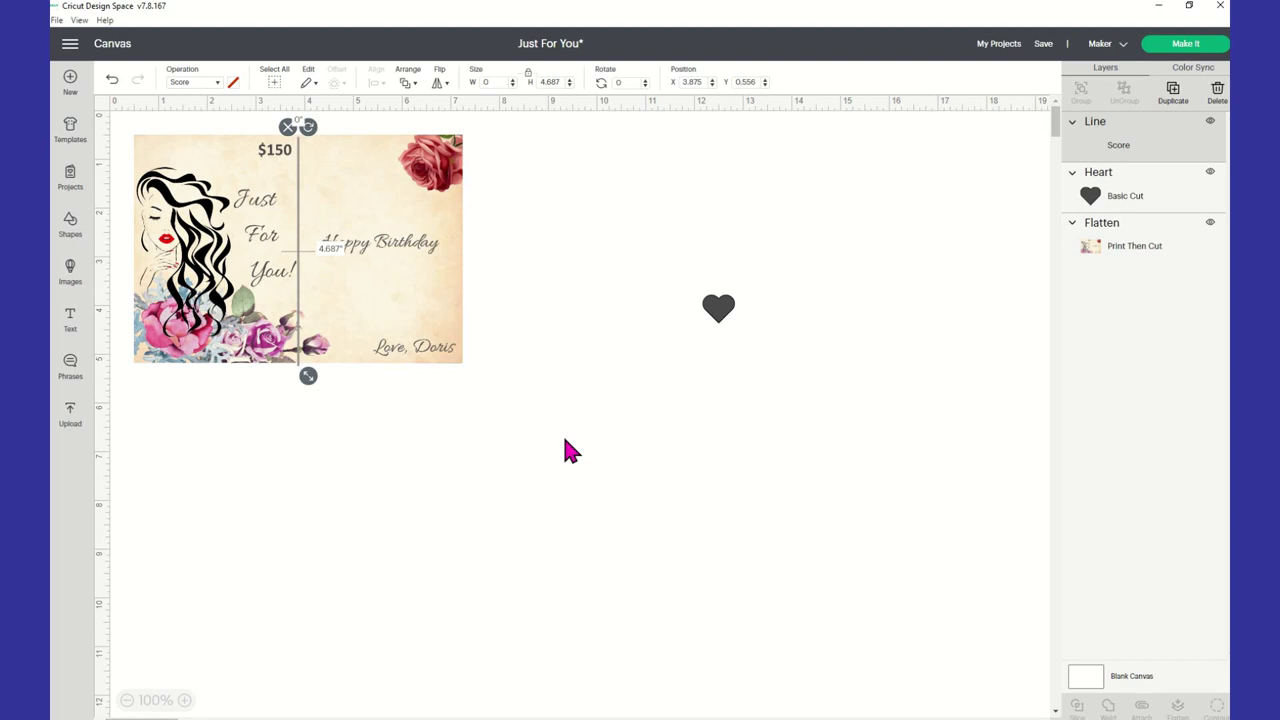
{"action": "key", "text": "Up"}
{"action": "left_click", "coordinate": [565, 451]}
- Place the heart on the card beside the $150, above the woman's hair, and attach the heart, score line and flattened card together
{"action": "left_click_drag", "start_coordinate": [727, 330], "coordinate": [228, 172]}
{"action": "left_click", "coordinate": [614, 253]}
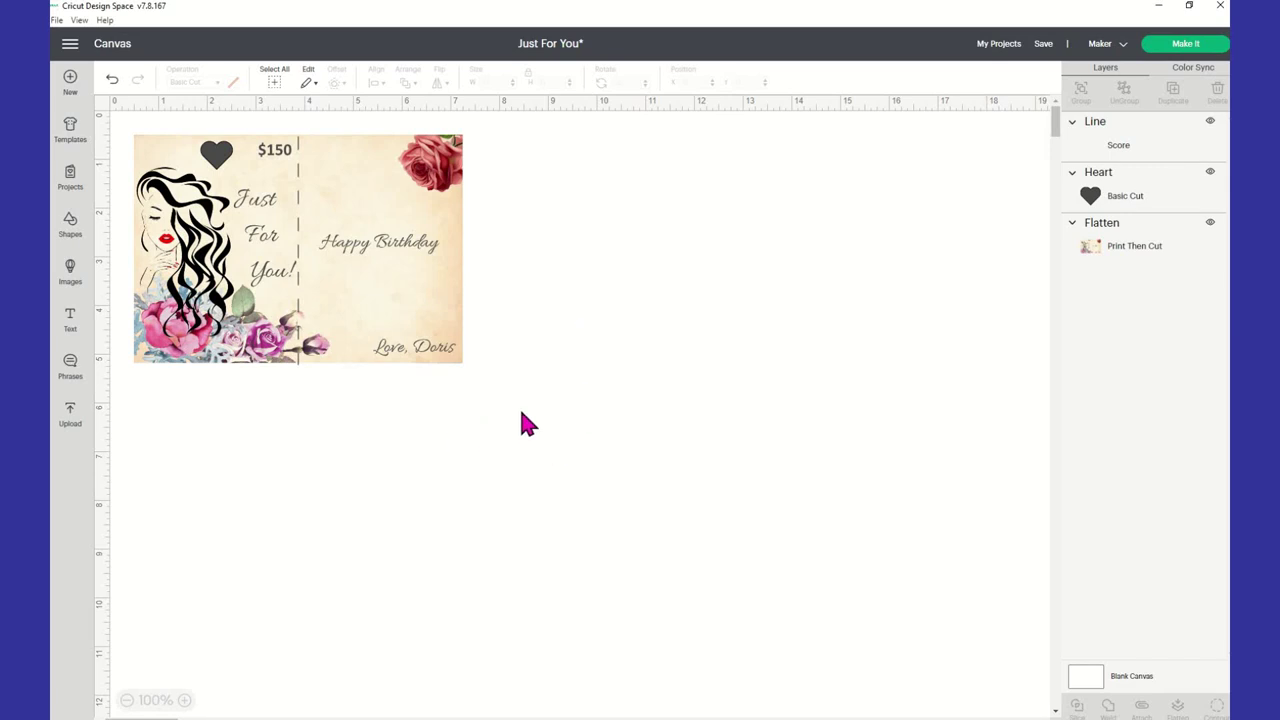
{"action": "left_click_drag", "start_coordinate": [521, 411], "coordinate": [86, 72]}
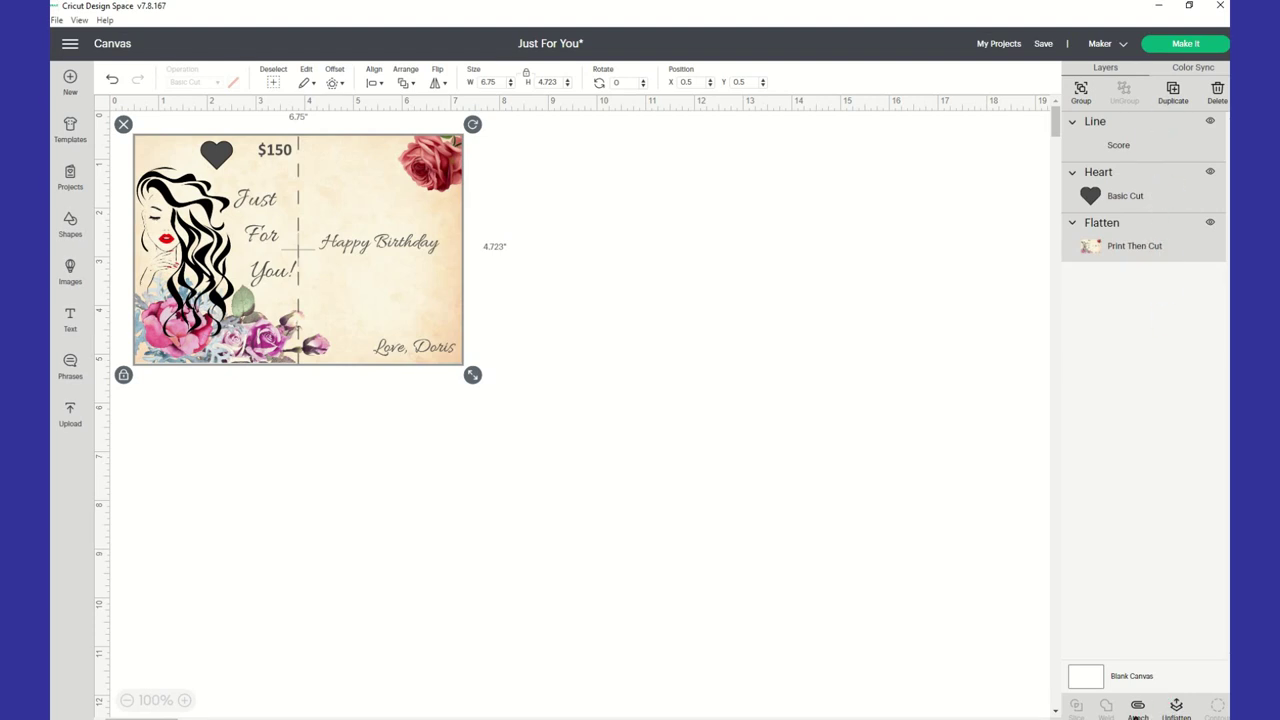
{"action": "left_click", "coordinate": [1138, 708]}
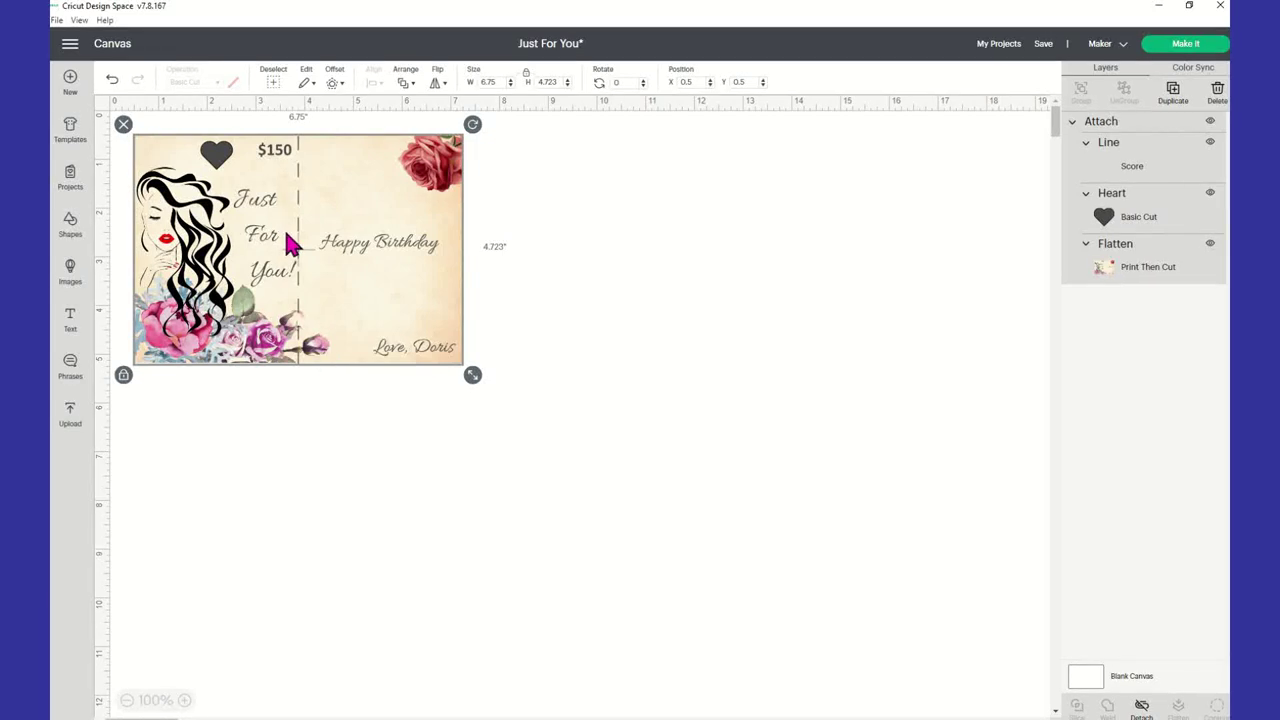
{"action": "left_click", "coordinate": [510, 334]}
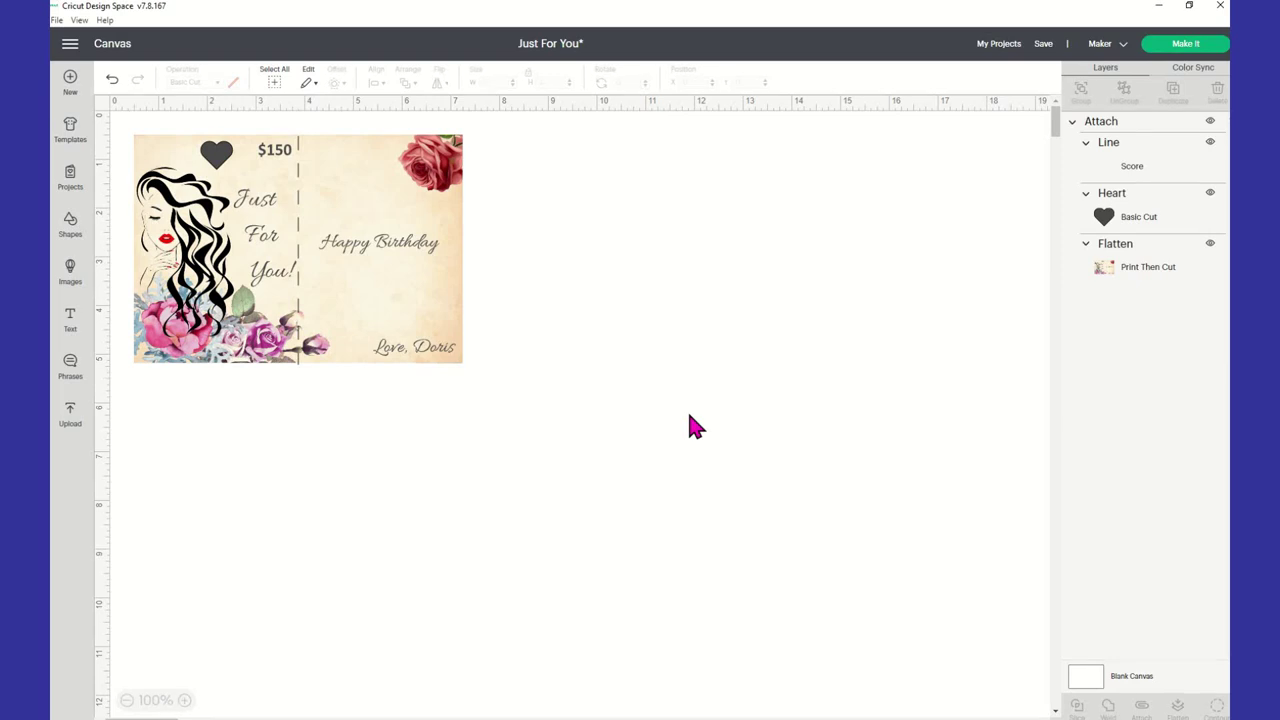
- Send the card project to the printer with Add Bleed off and Use System Dialog on
{"action": "left_click", "coordinate": [1186, 50]}
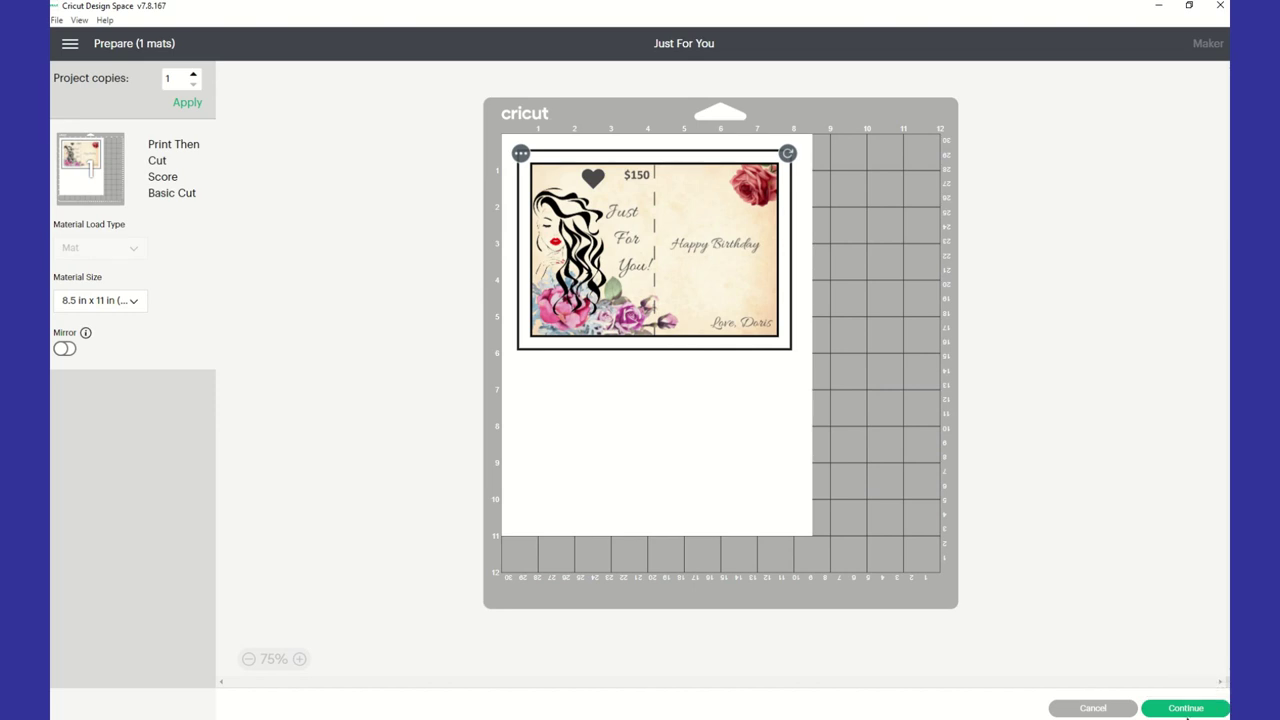
{"action": "left_click", "coordinate": [1185, 708]}
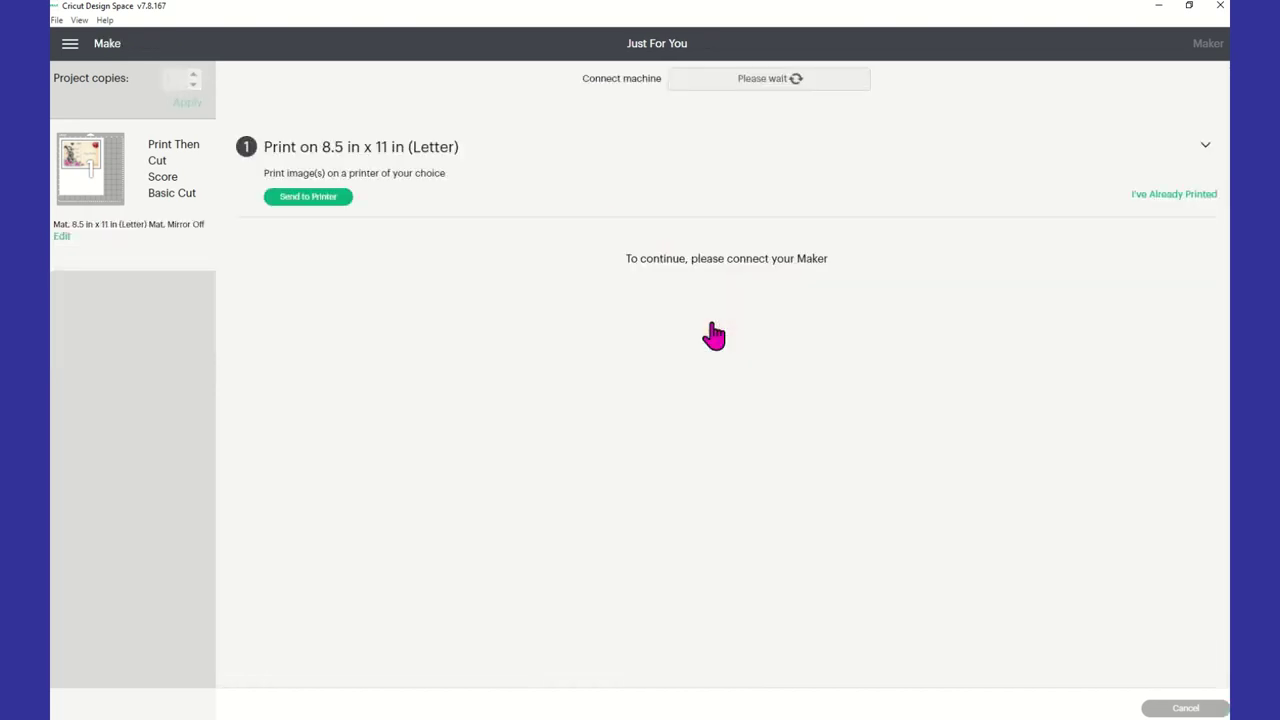
{"action": "left_click", "coordinate": [324, 198]}
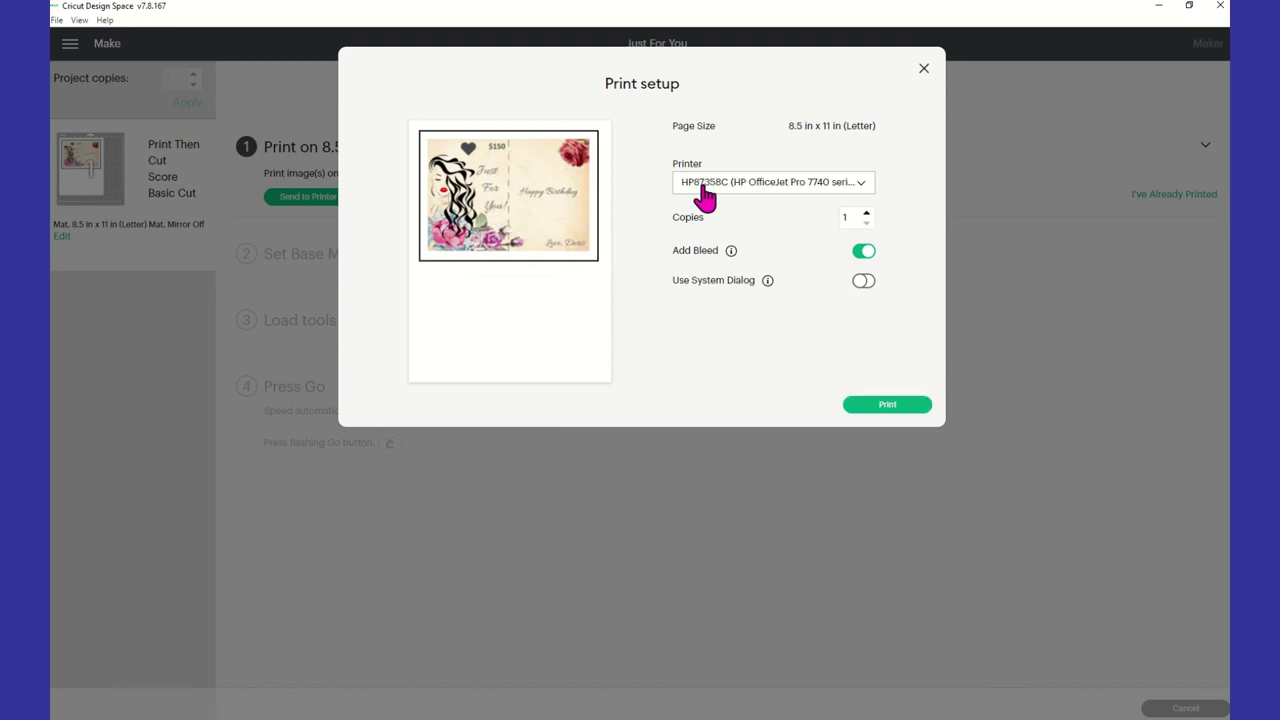
{"action": "left_click", "coordinate": [860, 254]}
{"action": "left_click", "coordinate": [862, 283]}
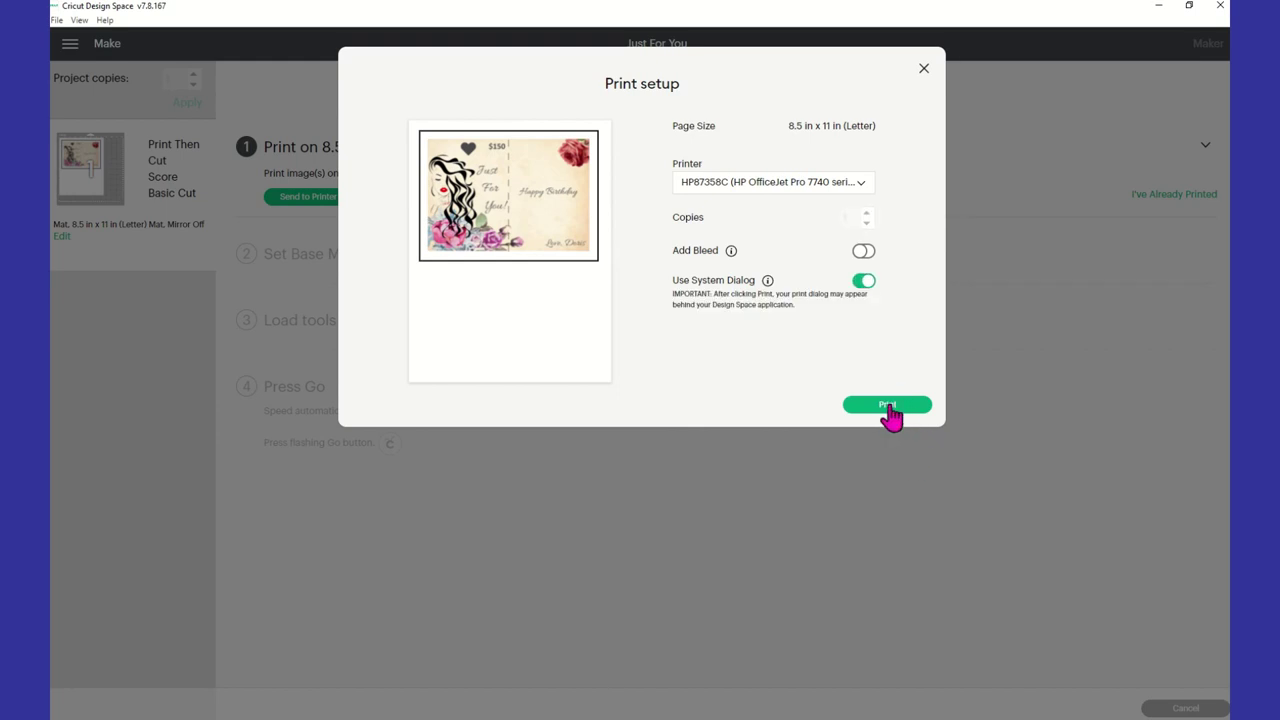
{"action": "left_click", "coordinate": [887, 406]}
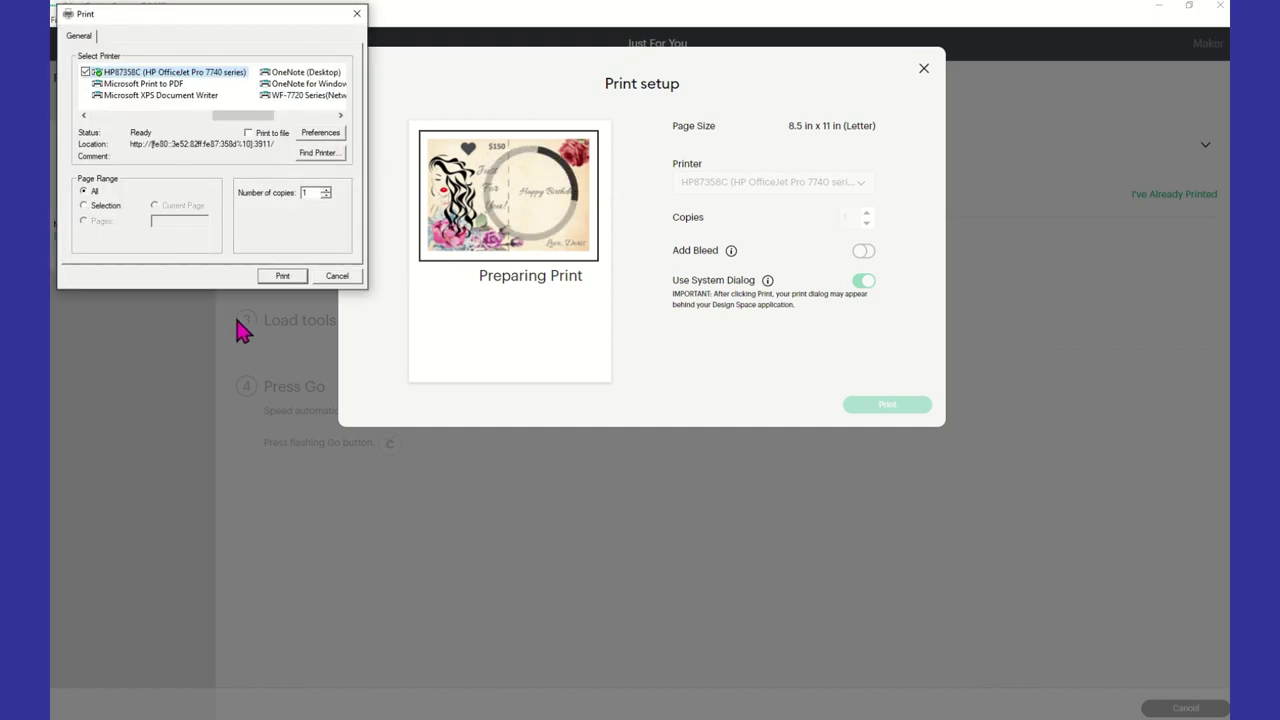
- Set the HP printer's paper type to Other Glossy Inkjet Papers, choose the print quality and accept the preferences
{"action": "left_click", "coordinate": [310, 133]}
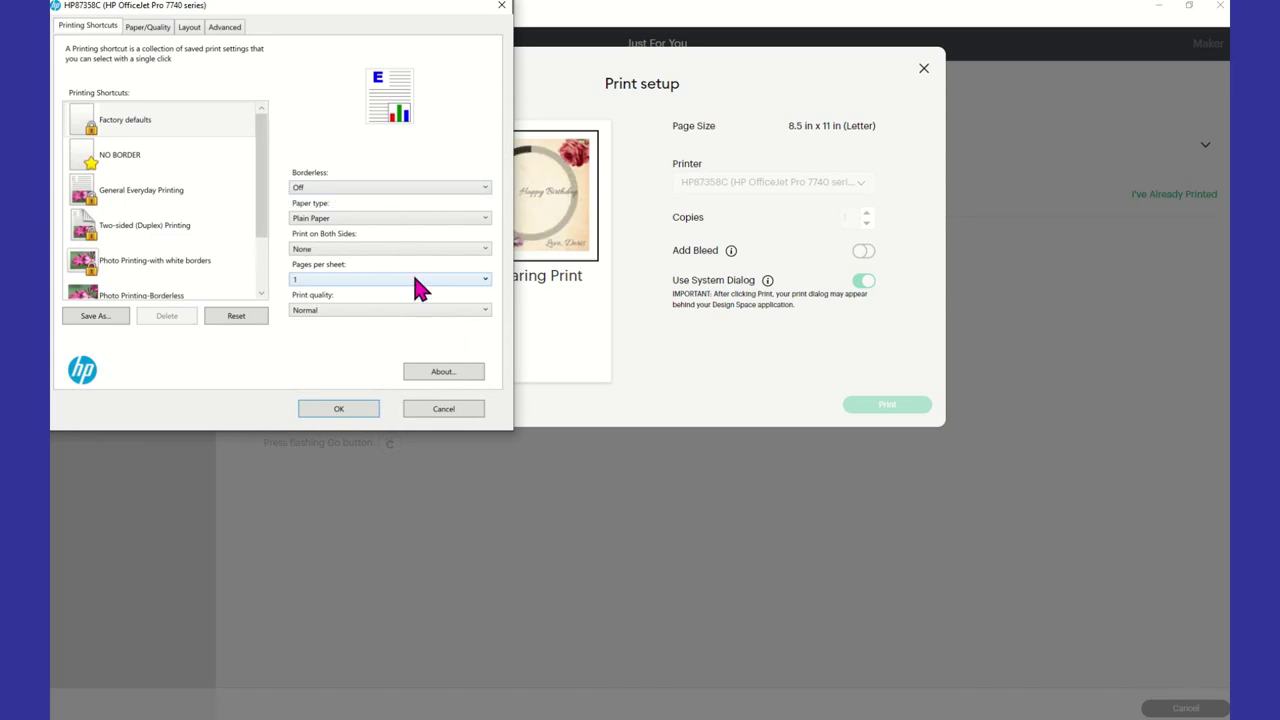
{"action": "left_click", "coordinate": [349, 222]}
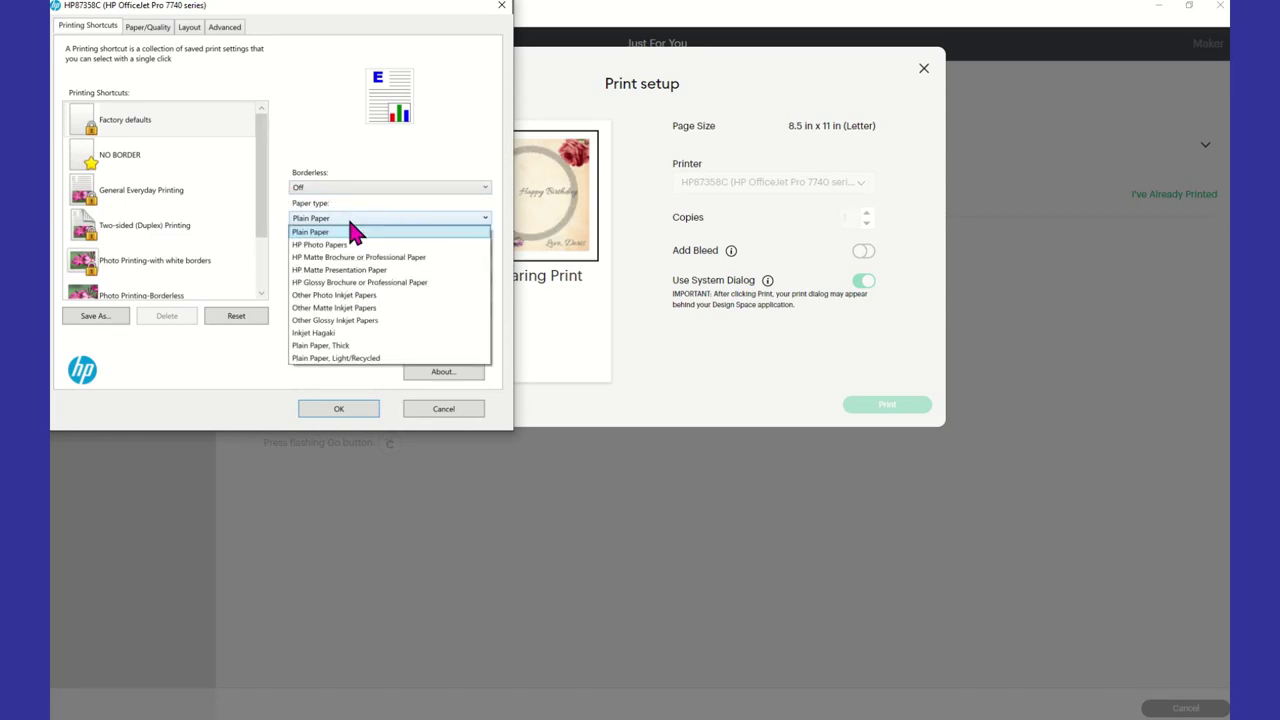
{"action": "left_click", "coordinate": [354, 322]}
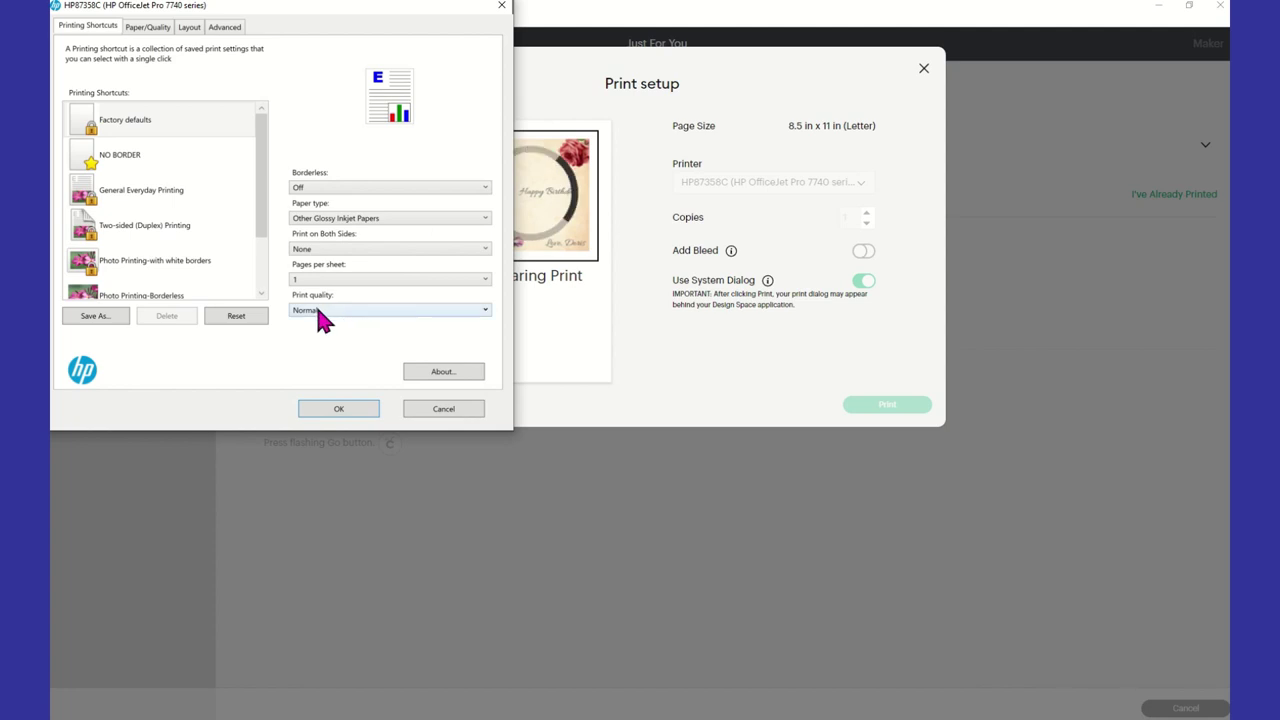
{"action": "left_click", "coordinate": [315, 310]}
{"action": "left_click", "coordinate": [308, 350]}
{"action": "left_click", "coordinate": [335, 410]}
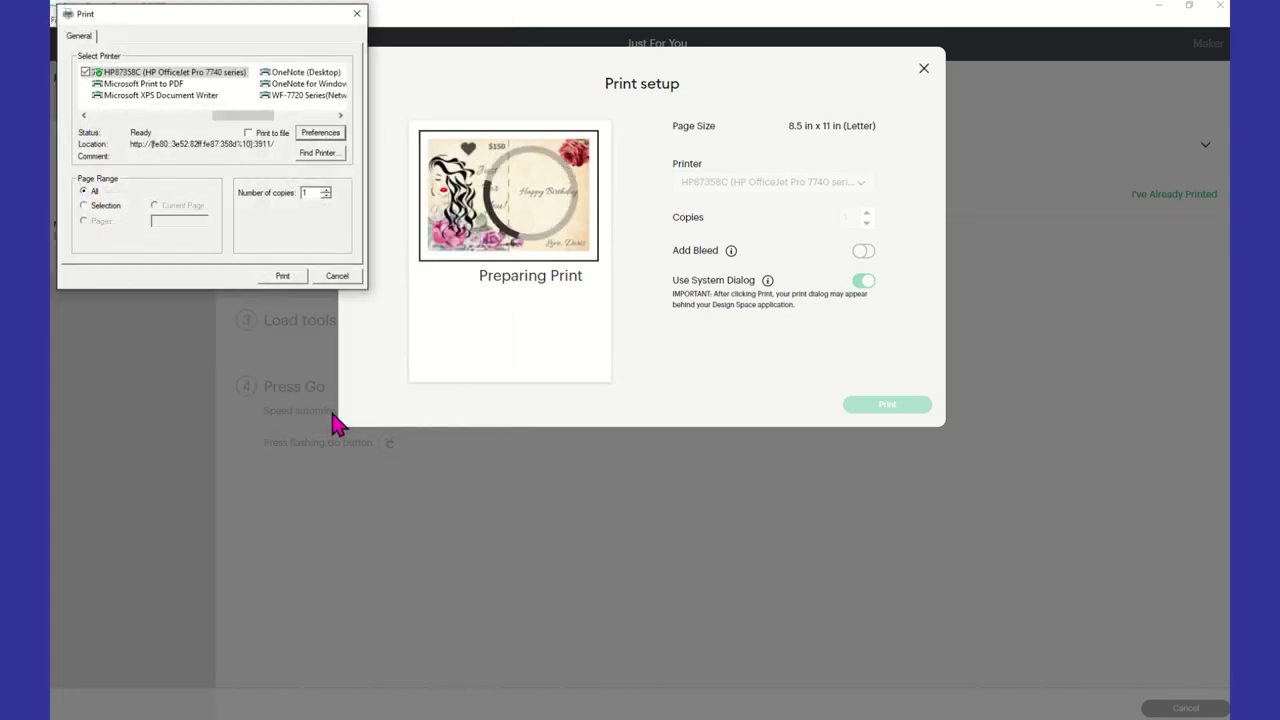